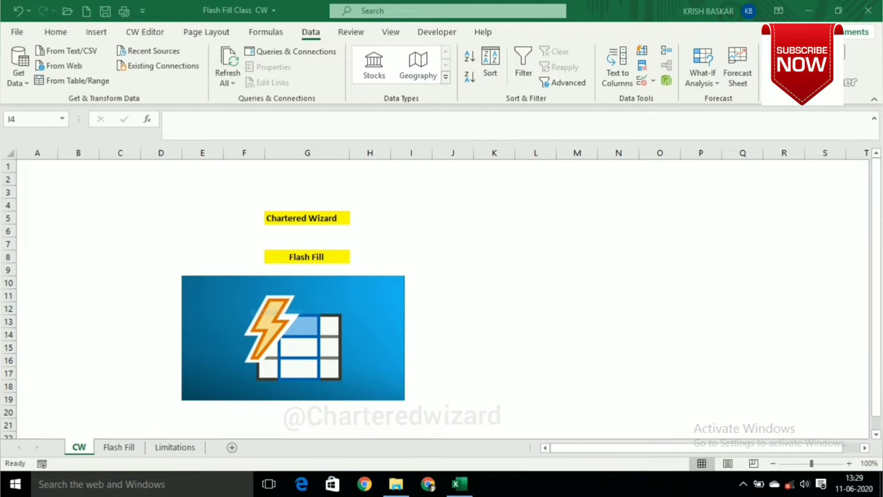
Enter 100 Likes in K6 and 250 Subscribers in K7.
key(alt+Tab)
click(494, 231)
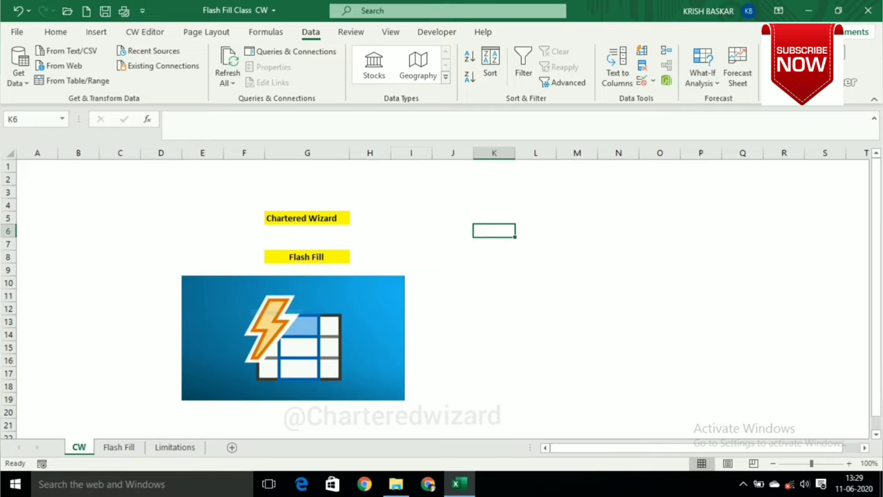
text(100 Likes)
key(Return)
text(250 Subscribers)
key(Return)
Move the selection from K7 over to the empty cell J7.
click(493, 243)
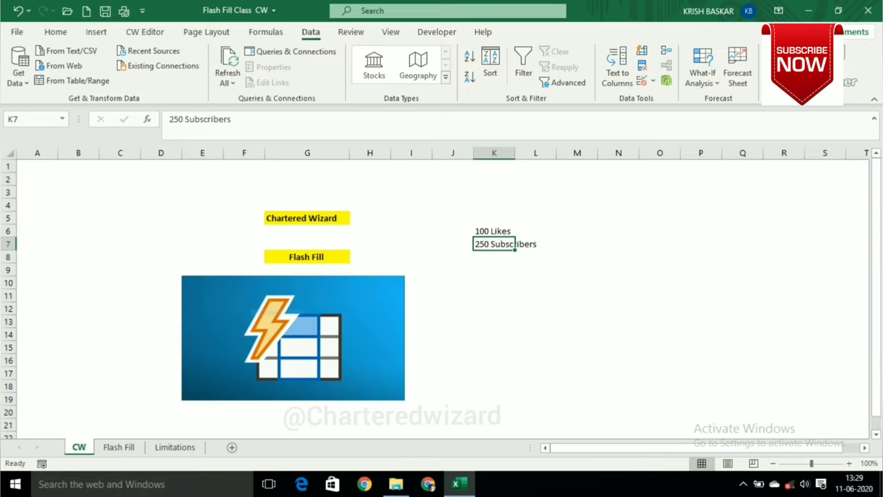
key(Up)
key(Left)
key(Down)
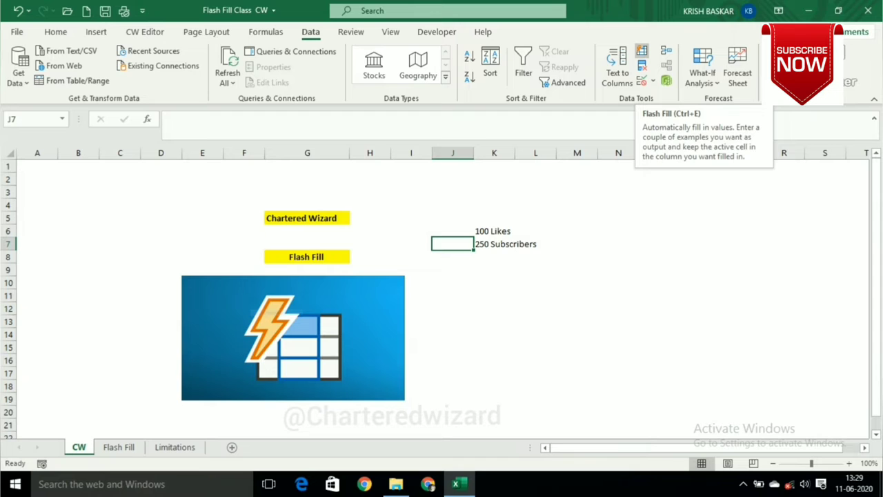
click(642, 51)
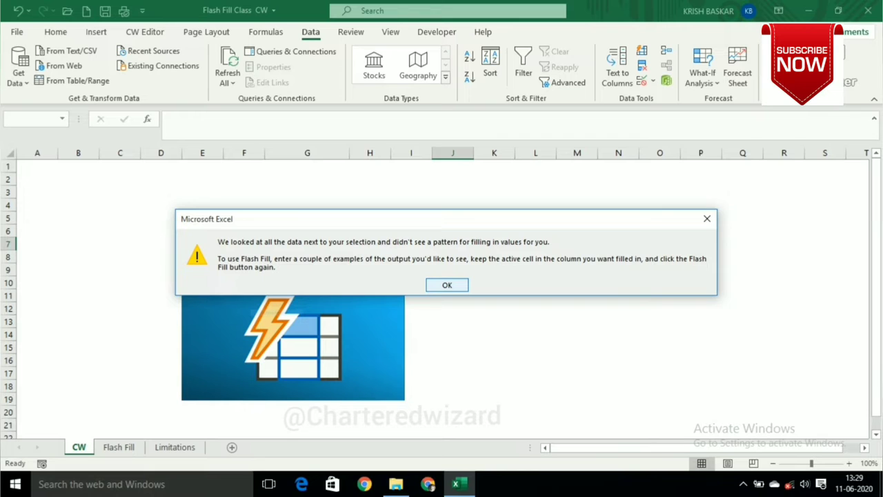
click(447, 285)
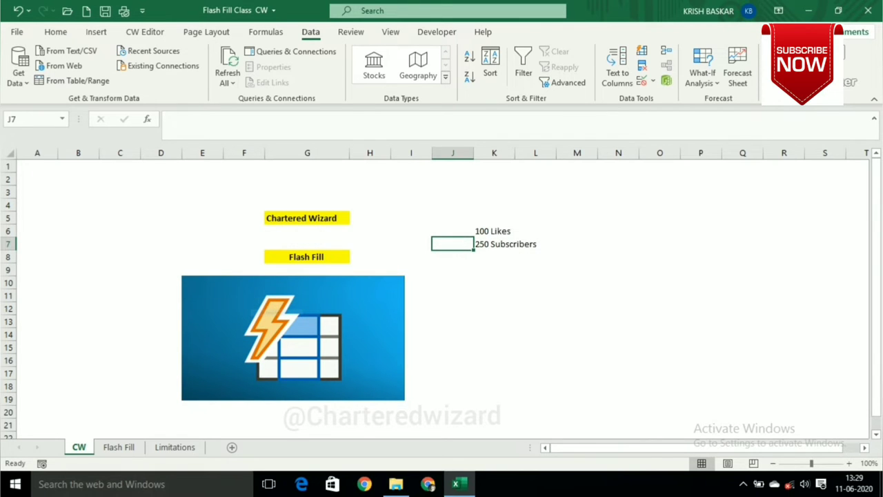
click(494, 282)
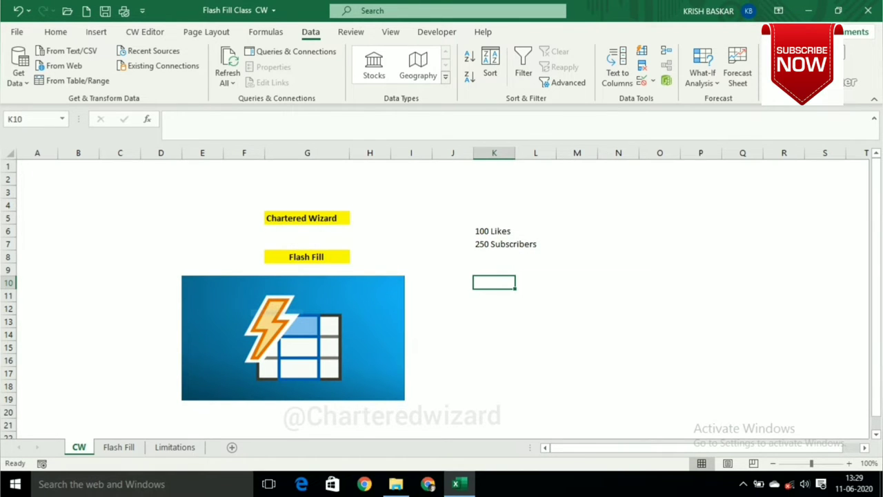
drag(515, 288, 514, 353)
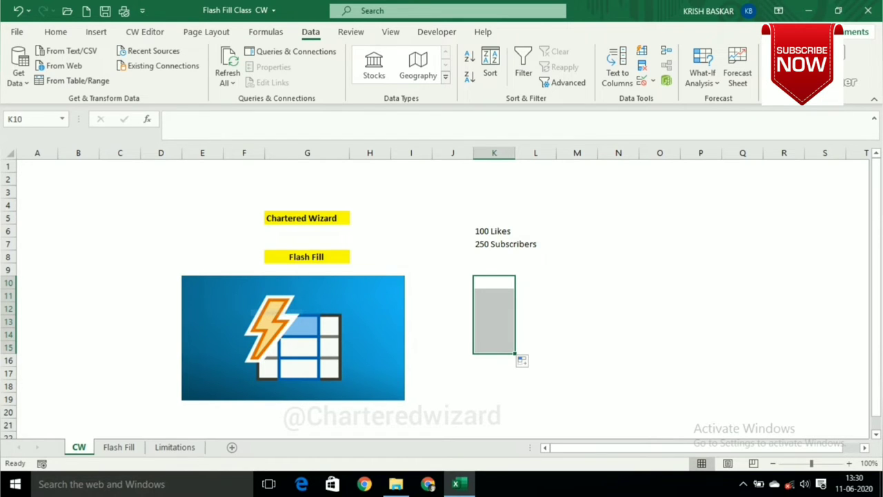
click(522, 360)
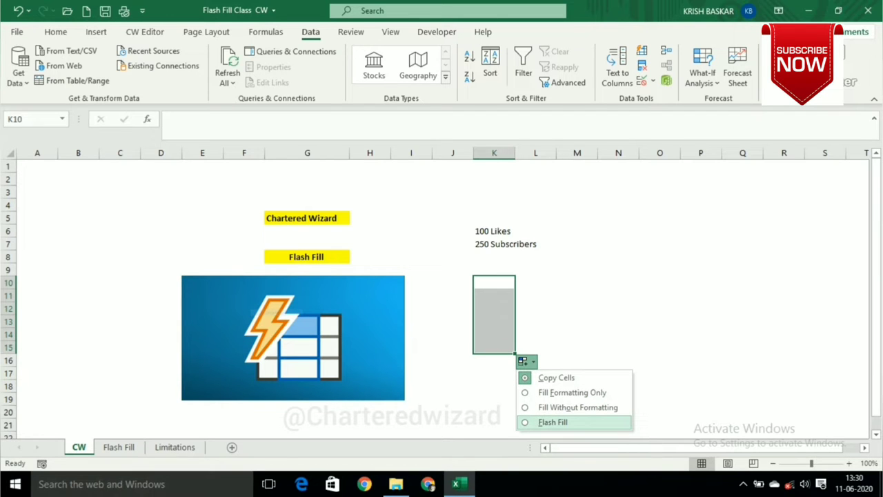
click(553, 421)
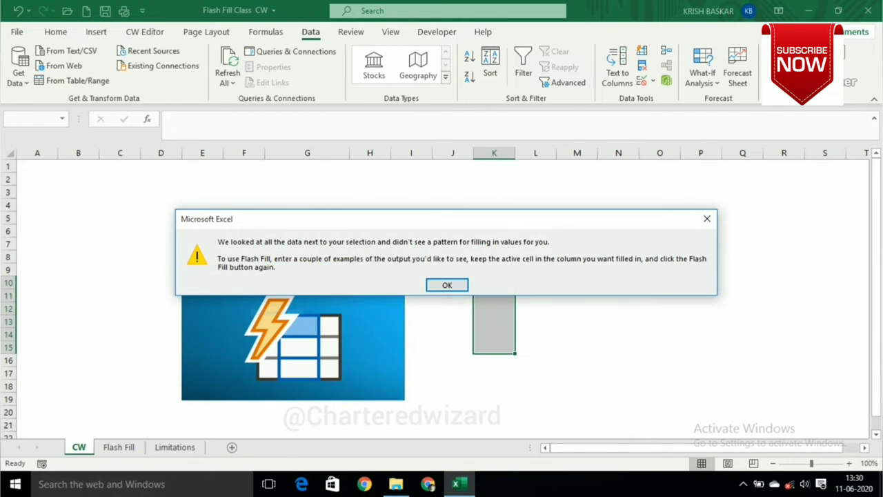
click(447, 284)
click(576, 295)
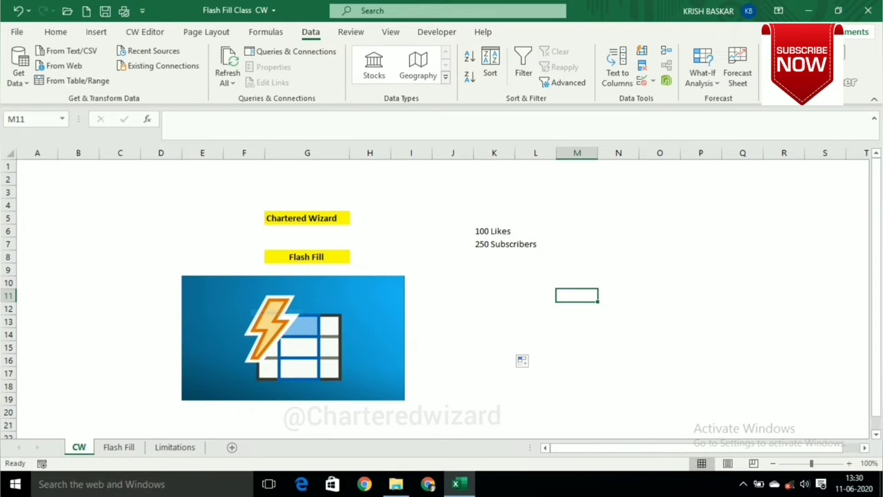
key(ctrl+e)
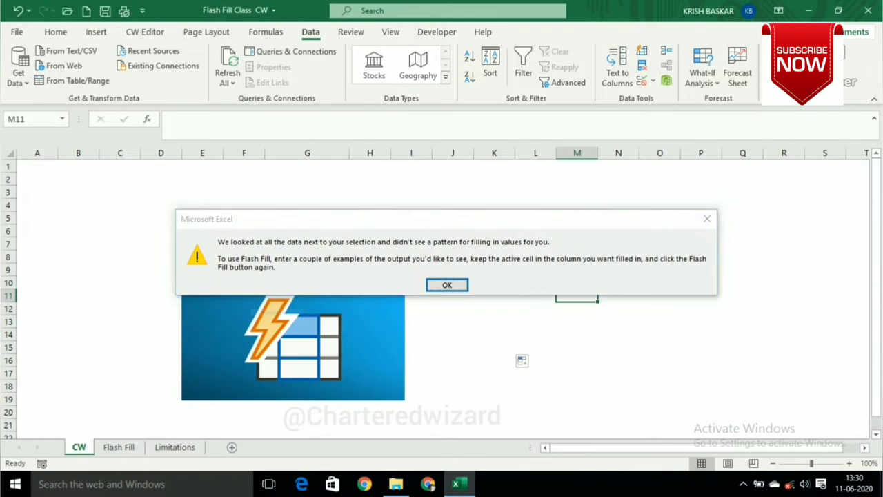
key(Return)
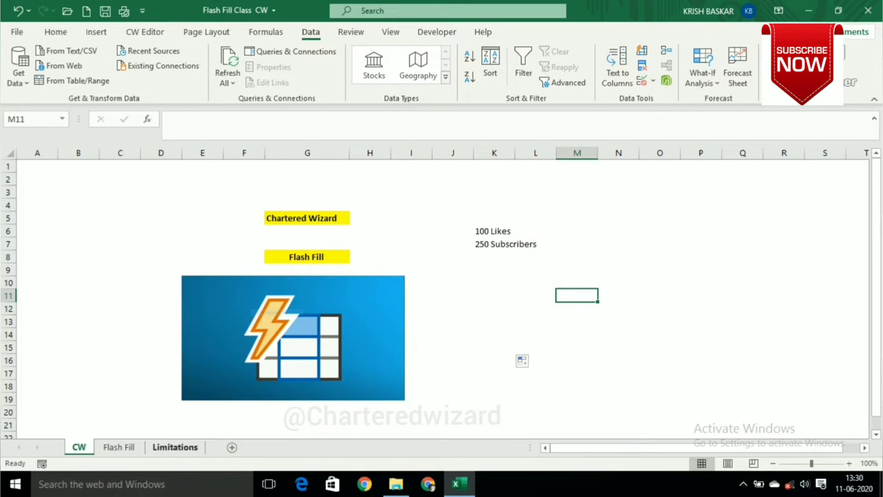
click(119, 447)
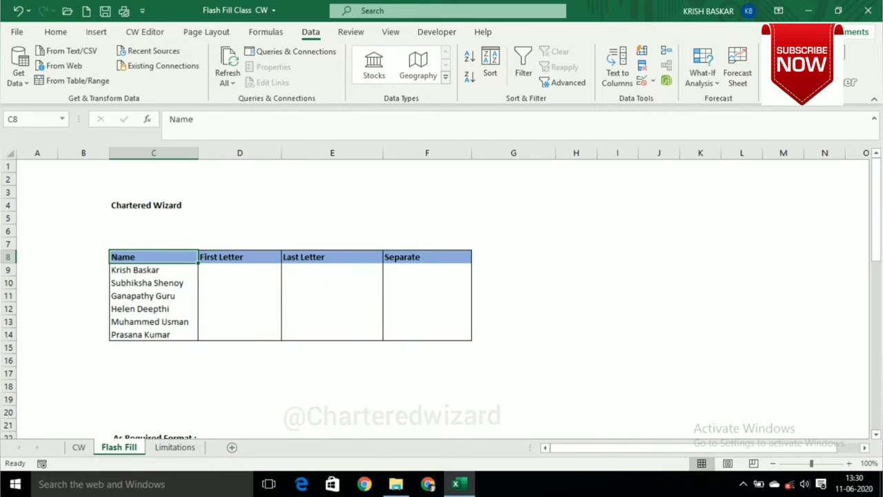
Enter K as the first initial in D9 and Flash Fill the First Letter column.
click(239, 283)
click(239, 270)
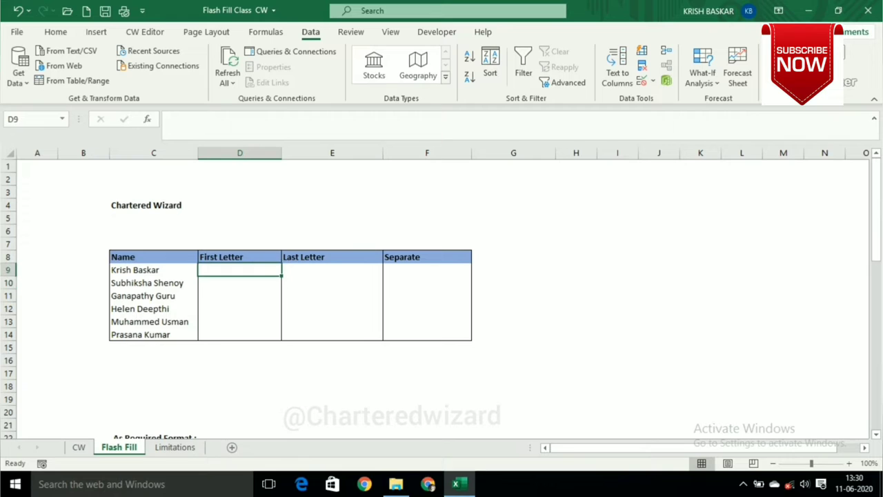
click(153, 270)
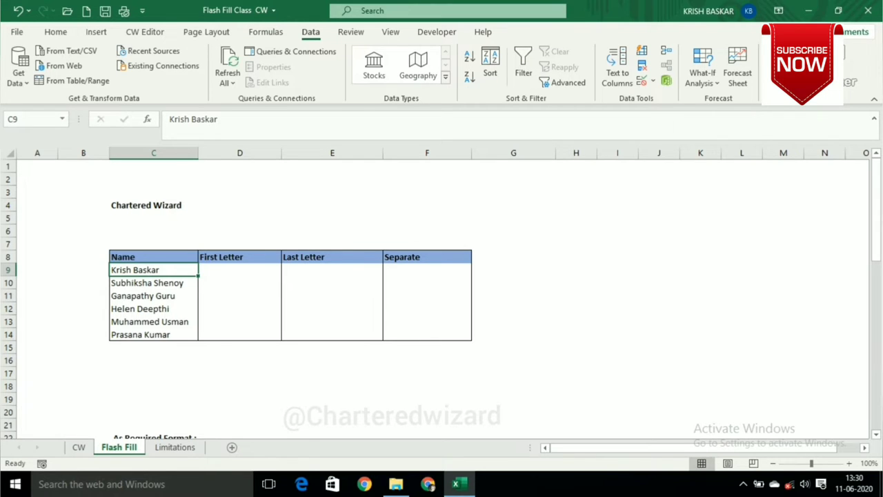
click(239, 269)
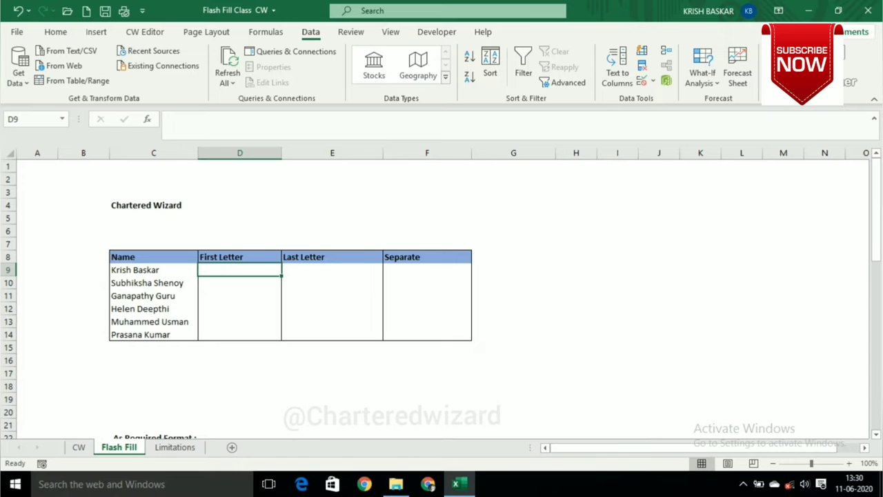
text(K)
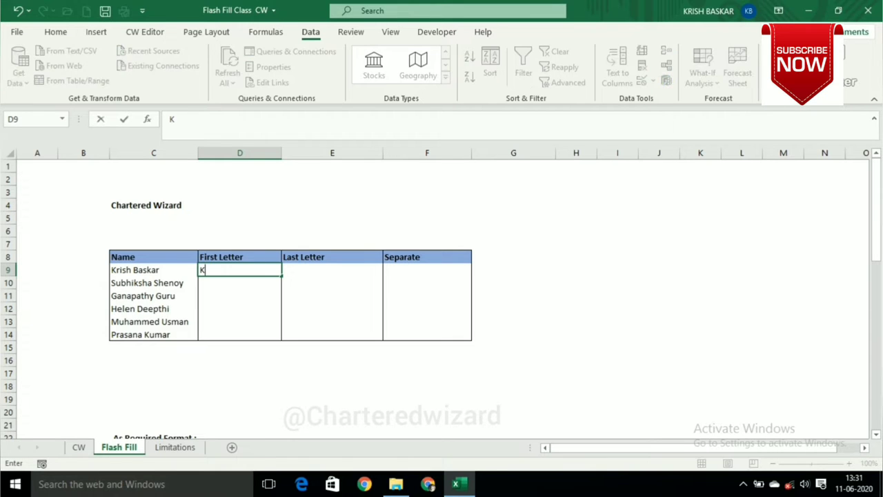
key(Return)
key(ctrl+e)
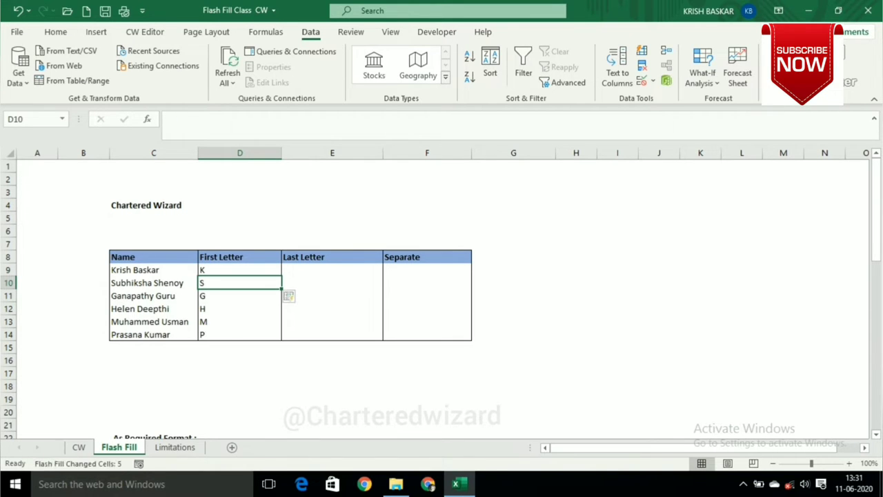
Check the filled initials down to D14 against each name.
click(153, 283)
click(239, 282)
click(153, 295)
click(239, 295)
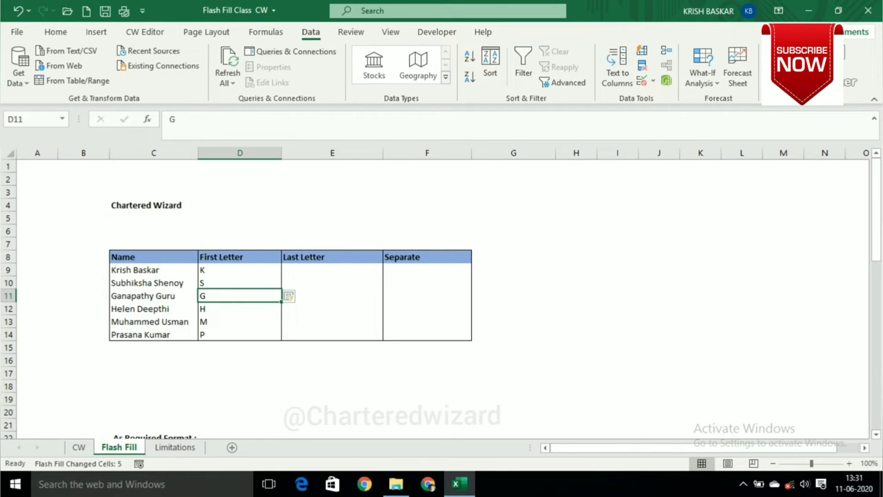
click(239, 334)
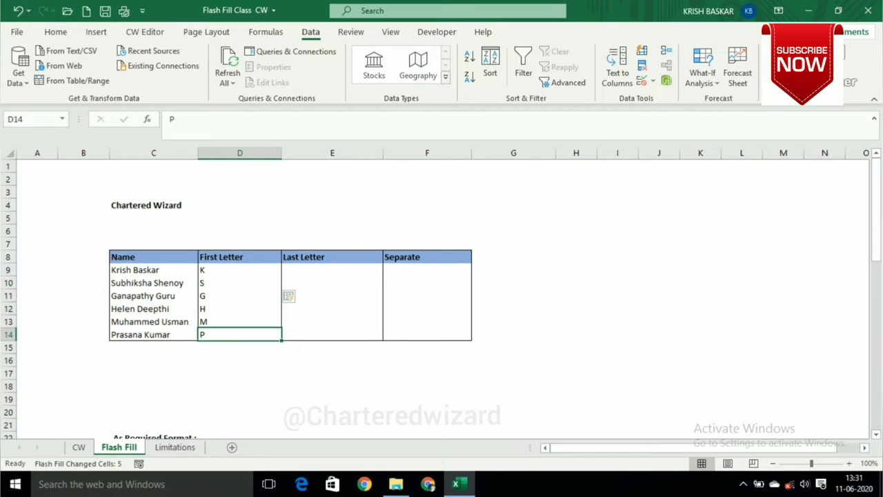
click(332, 270)
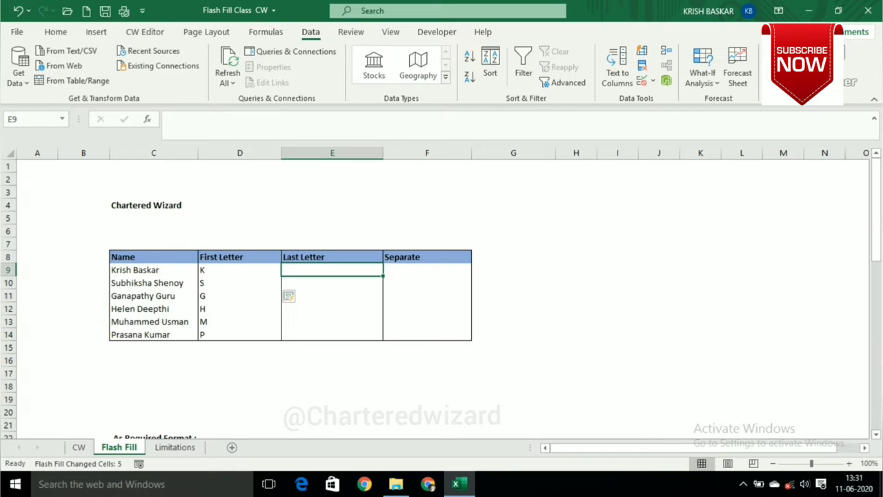
Enter r in E9 and Flash Fill the Last Letter column.
text(r)
key(Return)
key(Up)
key(Down)
key(ctrl+e)
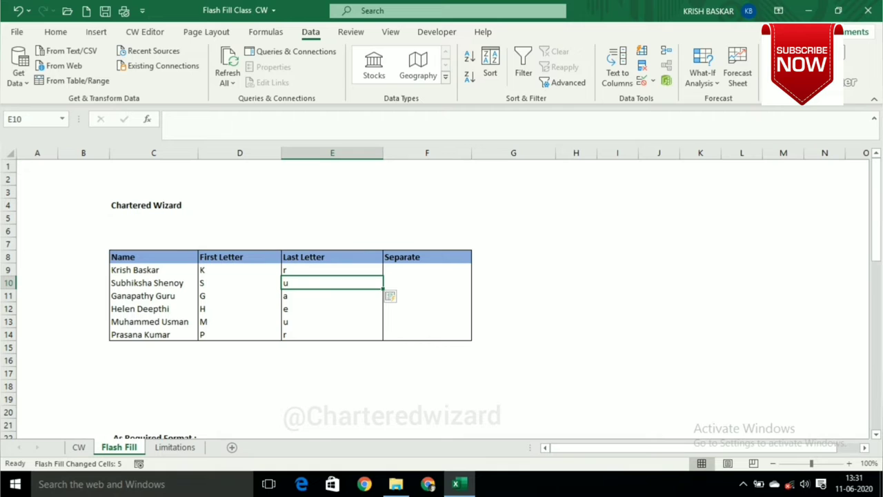
Correct E10 to y so the column updates to r, y, u, i, n, r.
click(332, 269)
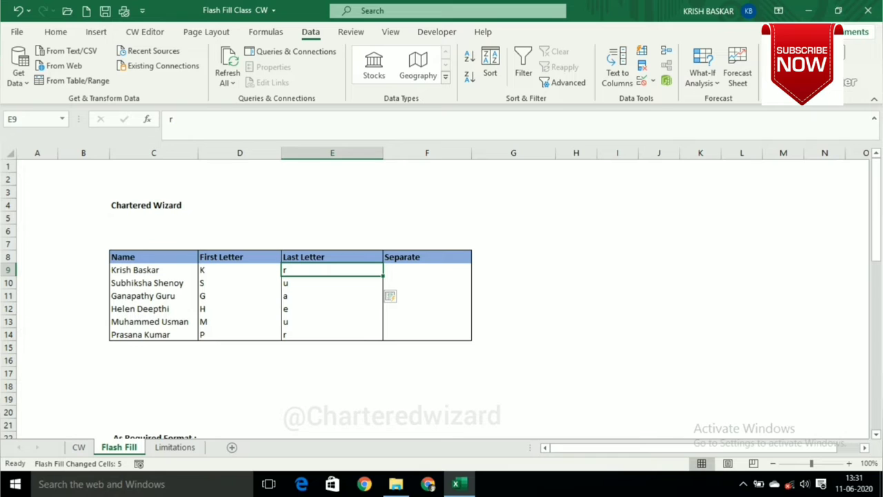
click(332, 283)
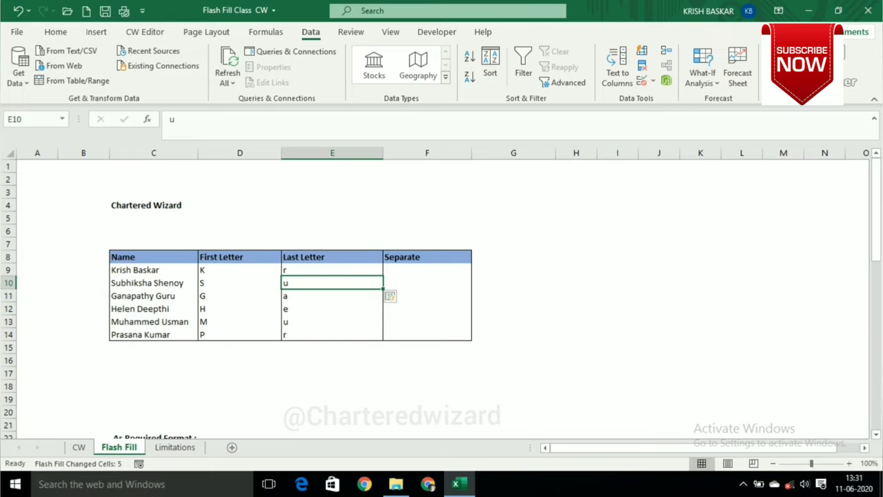
text(y)
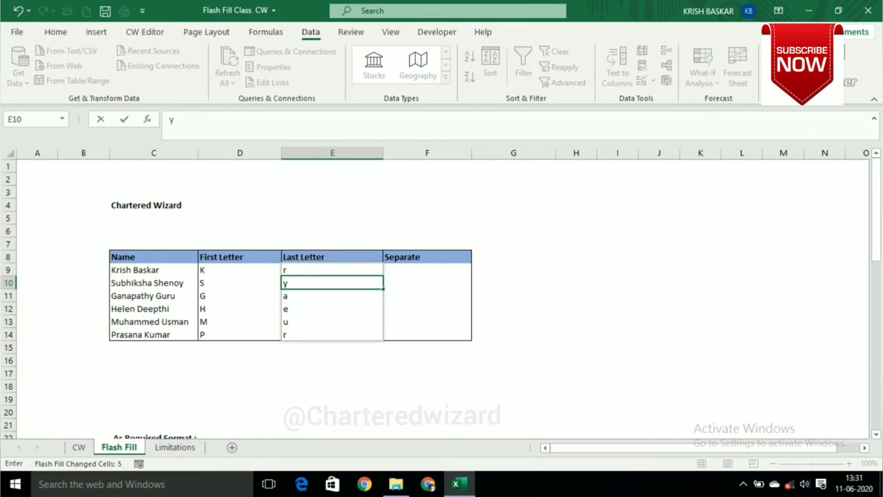
key(Return)
text(u)
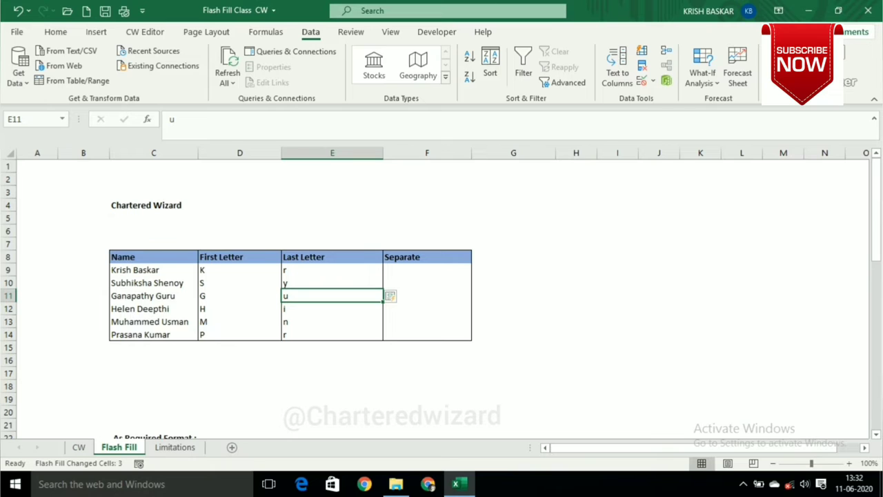
click(427, 269)
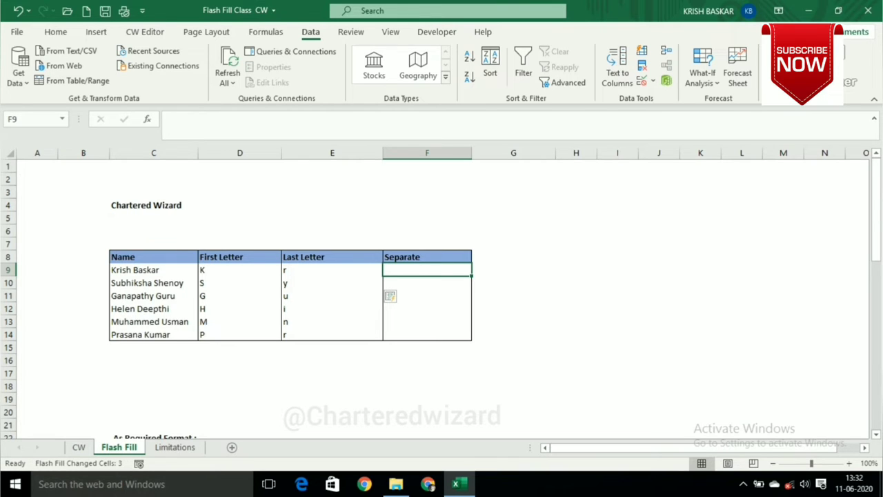
text(krish )
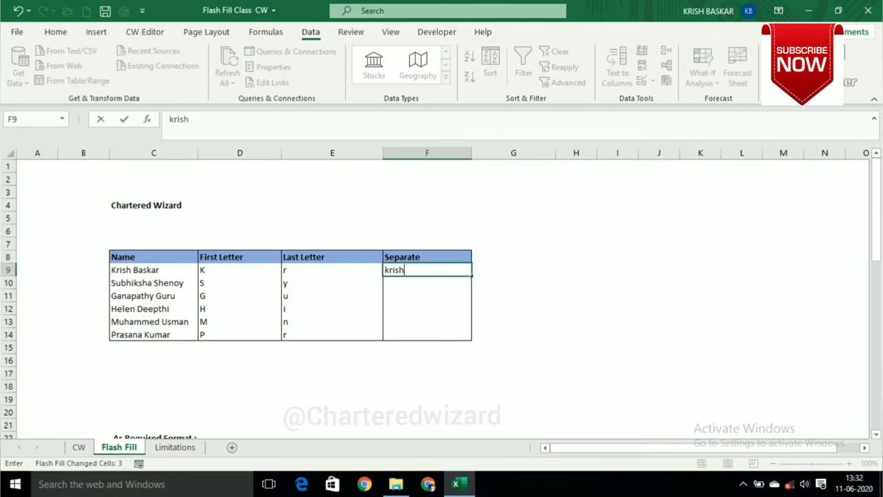
text(-)
text( Baskar)
key(Return)
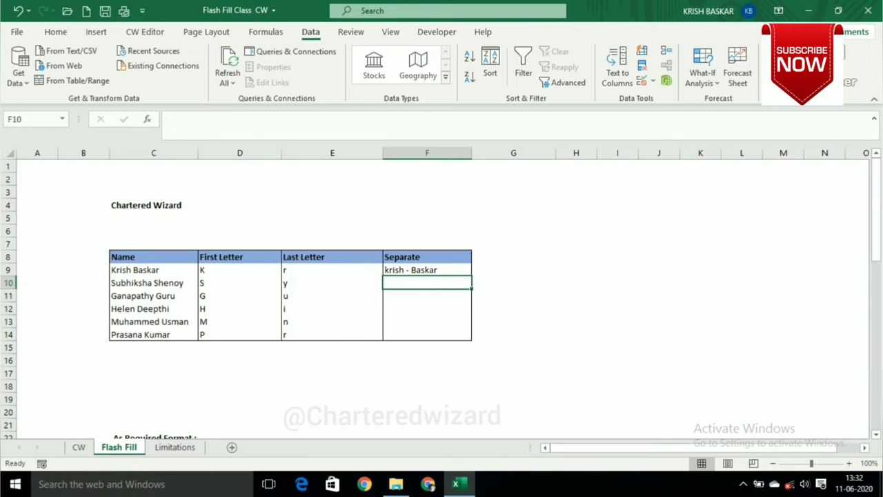
key(ctrl+e)
key(Down)
key(Down)
key(Down)
key(Down)
key(Down)
key(Down)
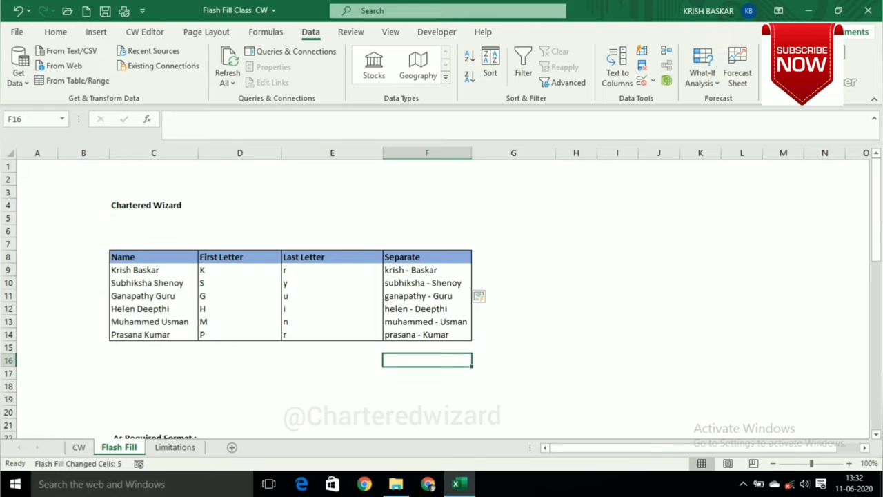
key(Down)
key(Down)
key(Down)
key(Down)
key(Down)
key(Down)
key(Down)
key(Down)
key(Down)
key(Left)
key(Left)
key(Up)
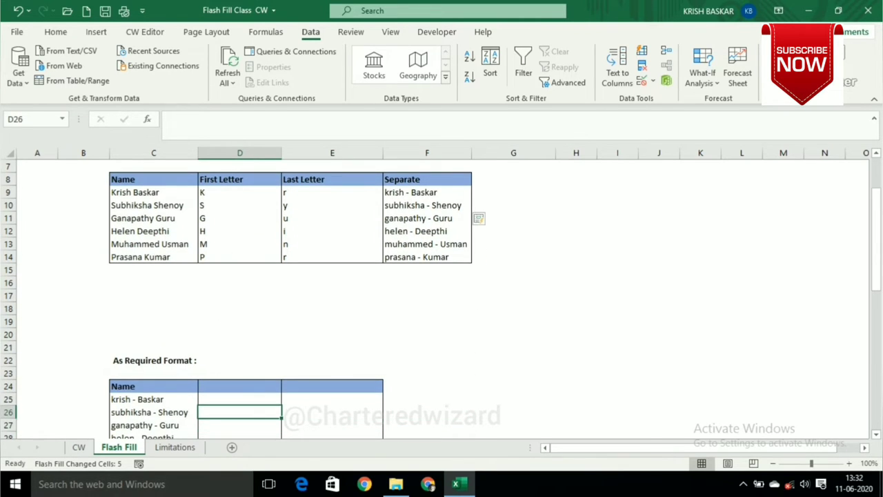
key(Down)
key(Down)
key(Down)
key(Down)
key(Down)
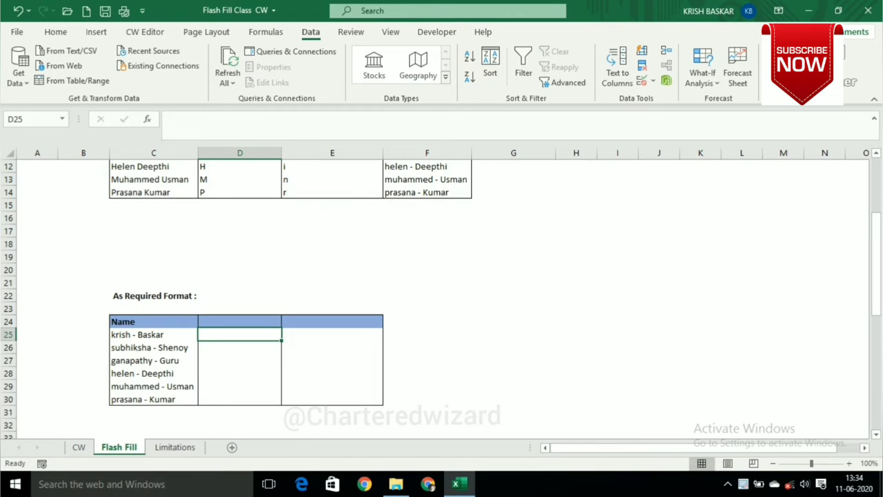
text(=)
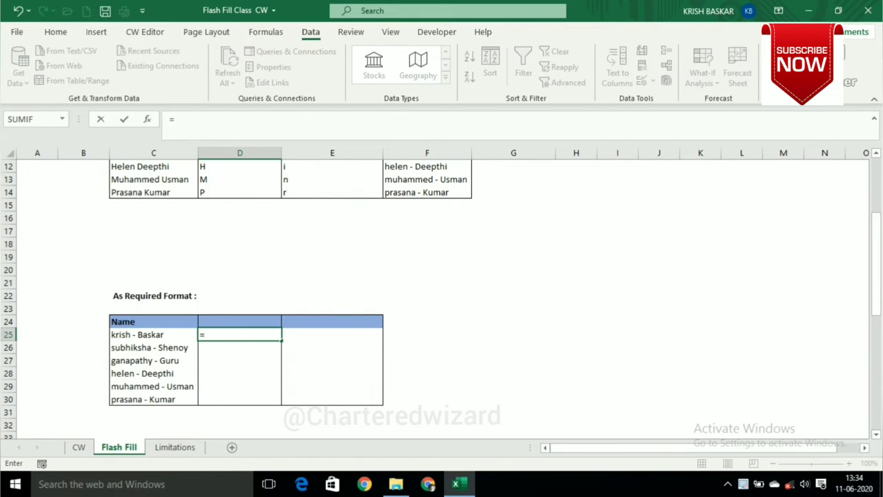
key(Escape)
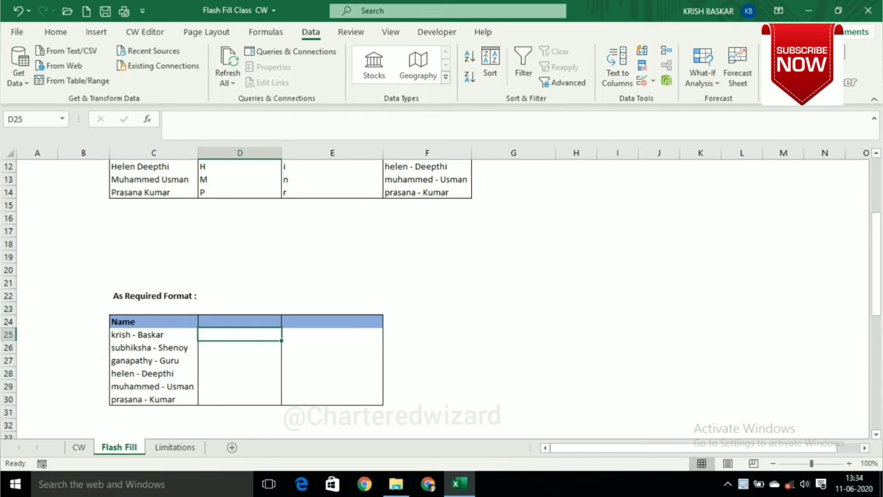
text(krish)
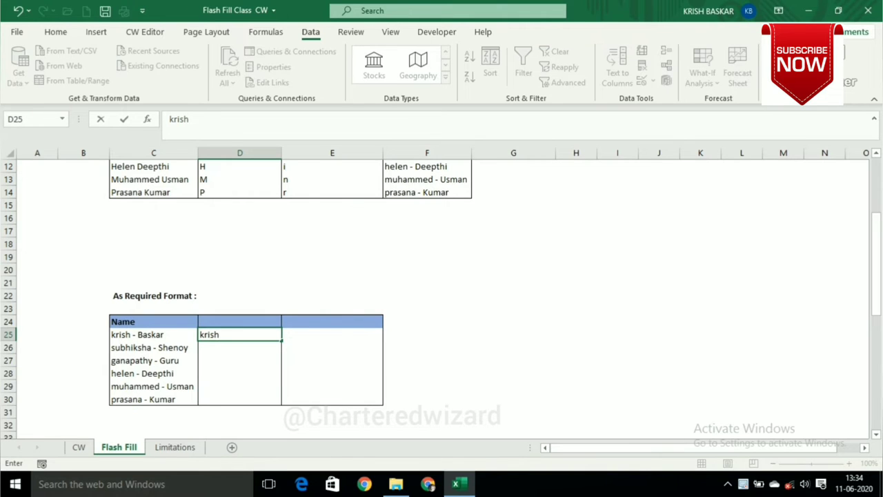
text(BASKAR)
key(Return)
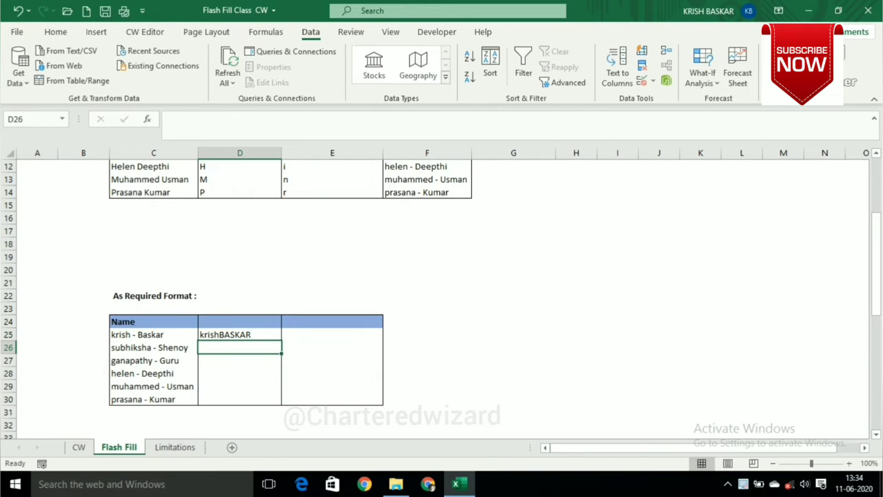
key(ctrl+e)
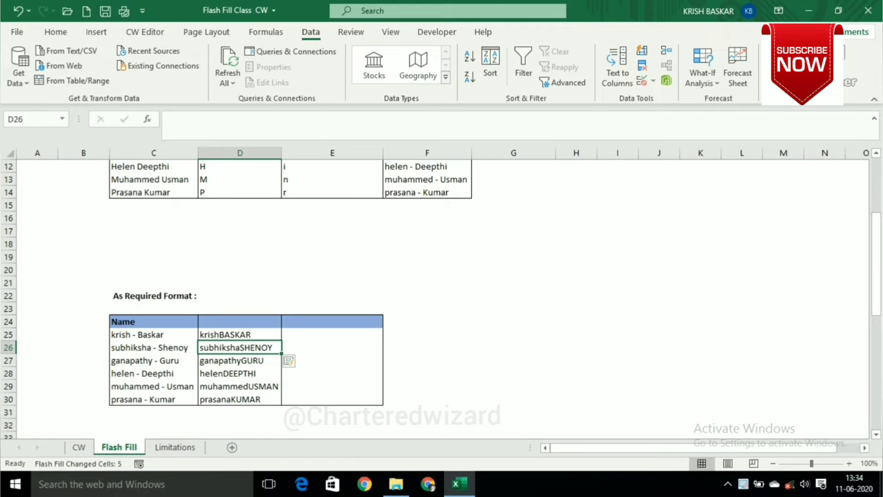
click(332, 333)
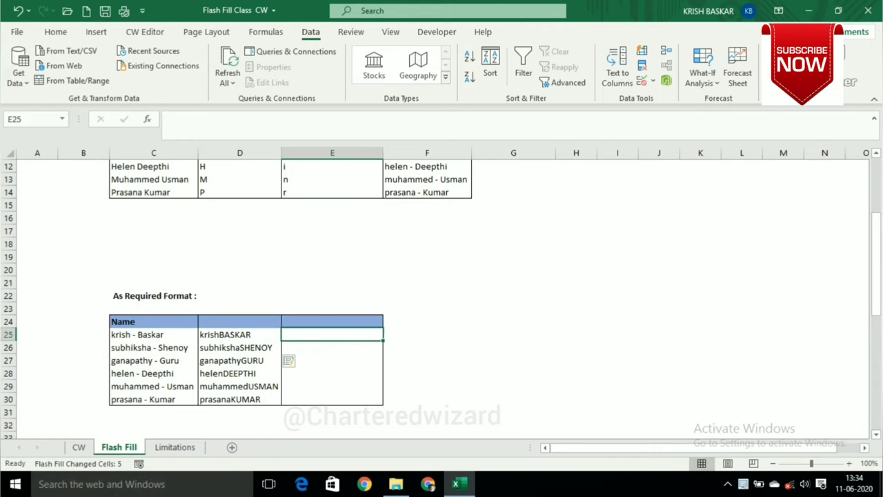
text(krish BASKAR)
key(ctrl+Return)
key(Return)
key(ctrl+e)
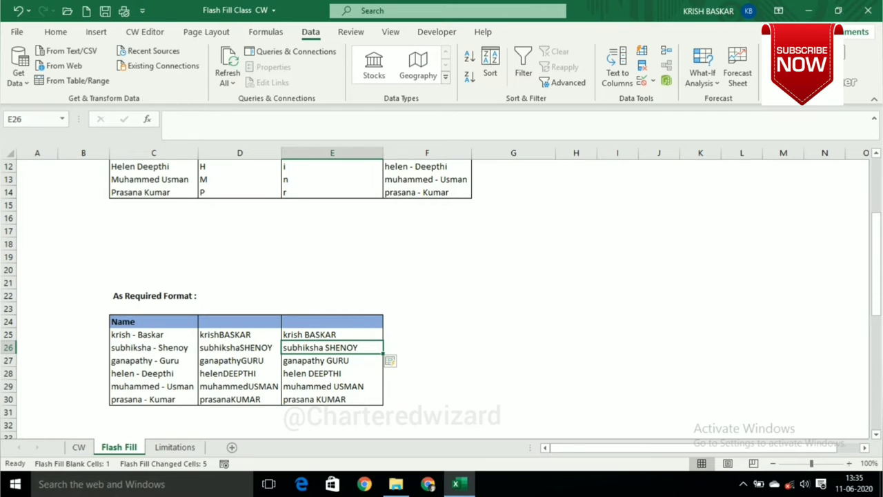
key(Down)
Enter ay beside Monday in D37 and Flash Fill the remaining weekdays.
key(Down)
key(Down)
key(Down)
key(Down)
key(Down)
key(Down)
key(Left)
key(Left)
key(Up)
key(Up)
key(Up)
key(Up)
key(Up)
key(Right)
key(Down)
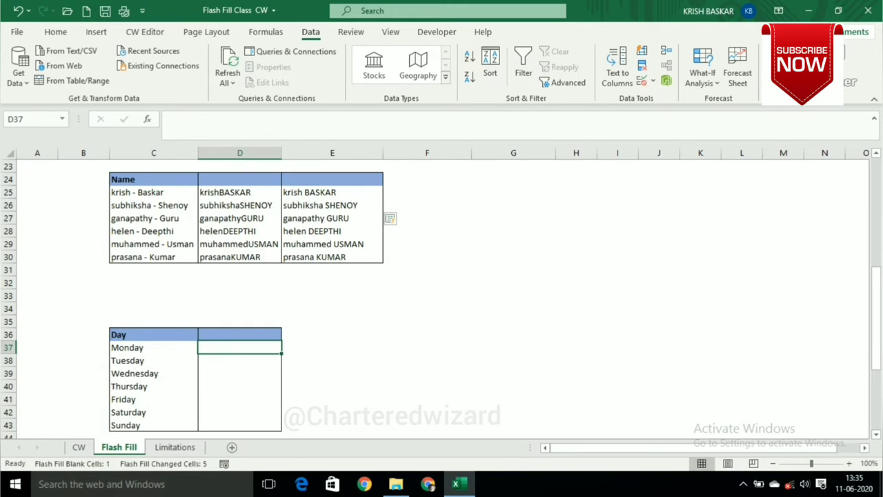
text(ay)
key(Return)
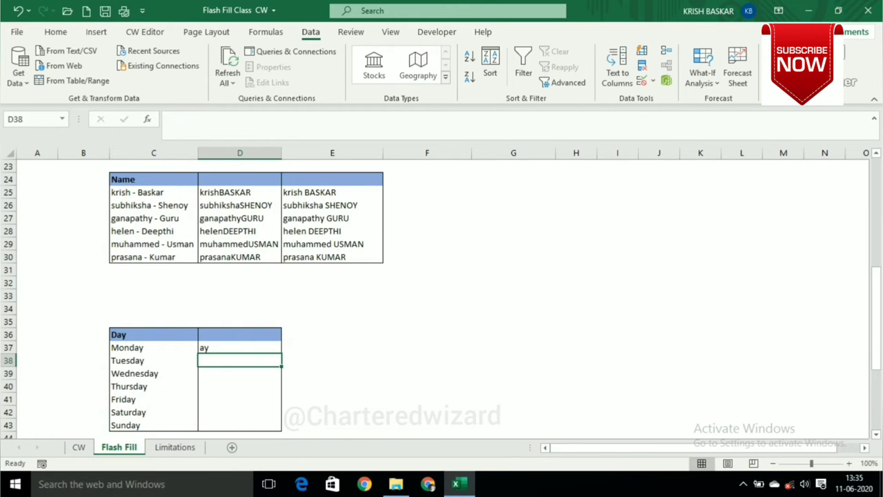
key(ctrl+e)
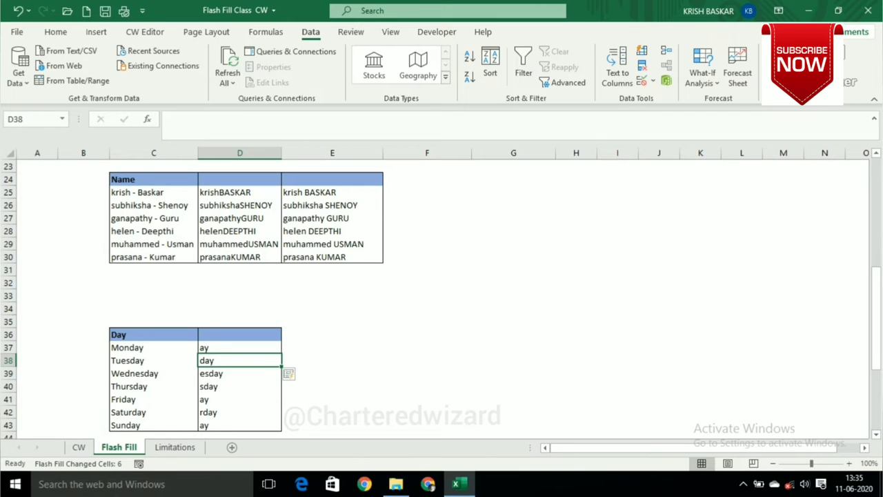
Correct Tuesday's flash-filled result to ay.
click(239, 373)
click(153, 360)
click(239, 360)
click(240, 373)
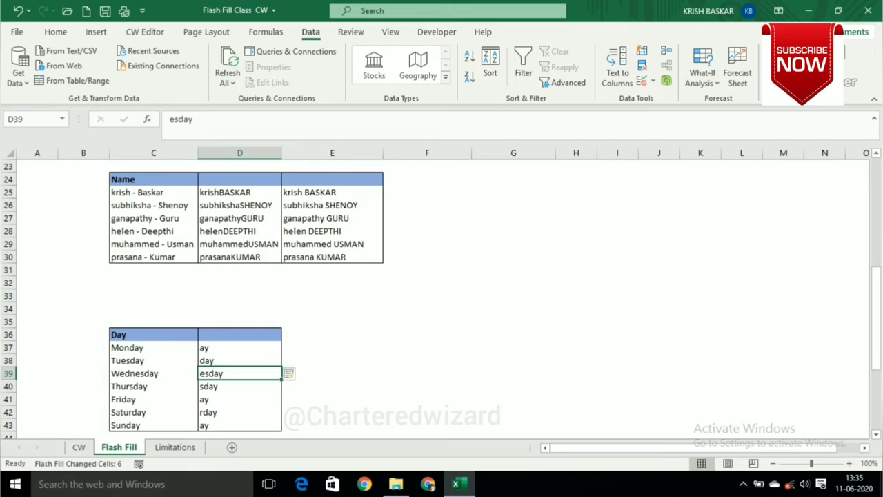
click(240, 360)
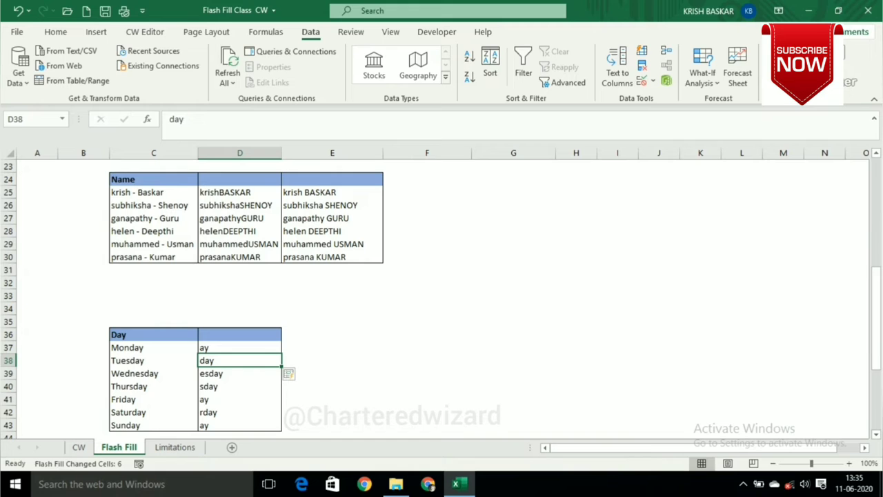
text(ay)
key(Return)
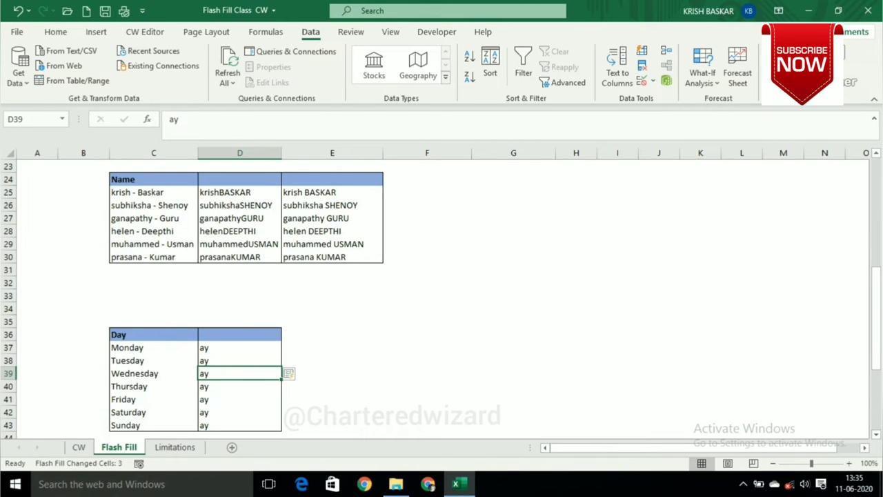
Confirm every weekday now reads ay, then switch to the Limitations sheet.
click(239, 360)
click(153, 360)
click(239, 360)
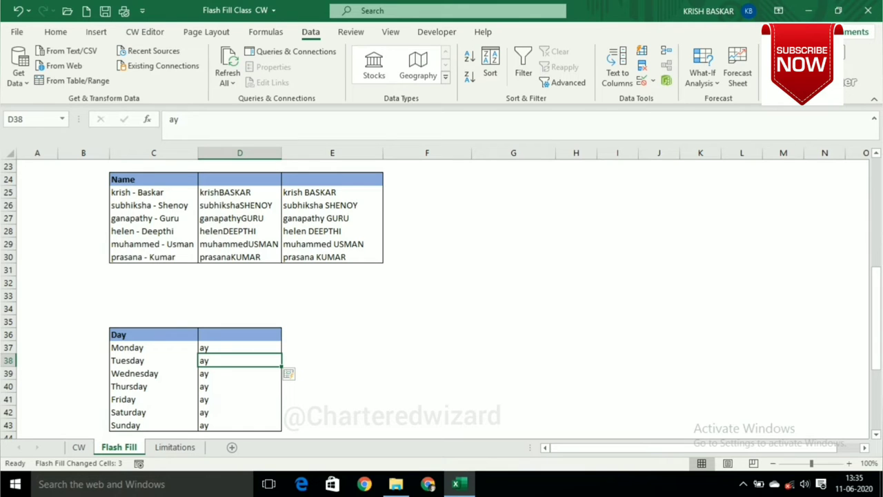
click(239, 347)
click(240, 373)
click(239, 360)
click(239, 347)
click(239, 334)
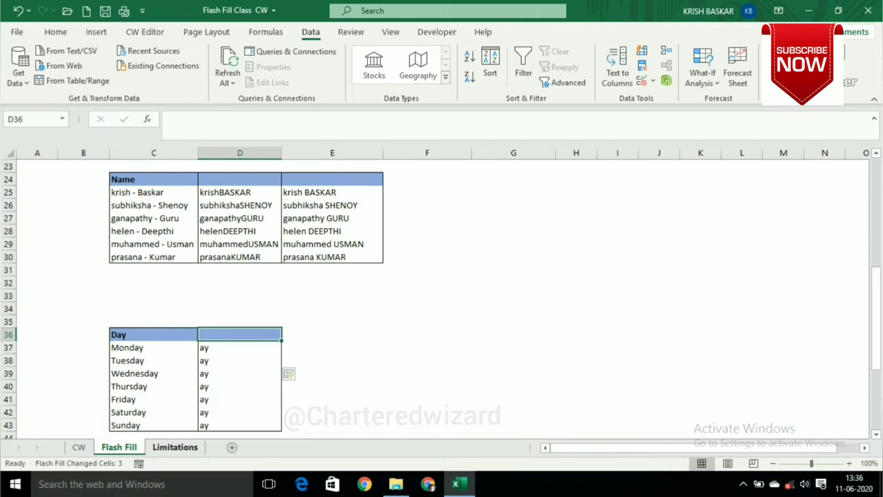
key(ctrl+Page_Down)
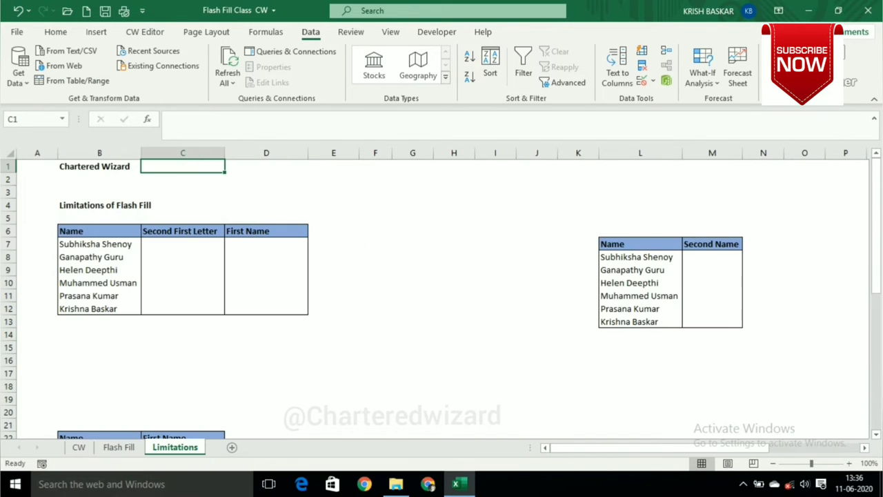
Enter S in C7 and Flash Fill the Second First Letter column.
click(182, 257)
click(182, 244)
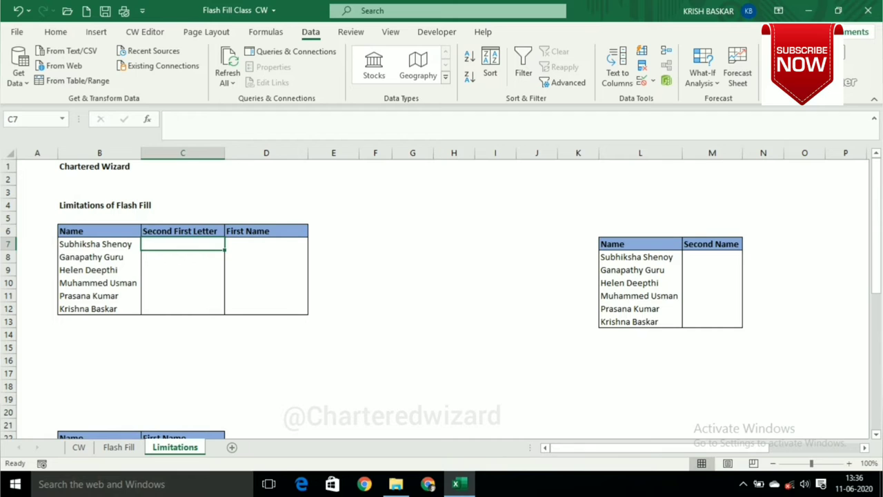
click(99, 243)
click(182, 244)
text(S)
key(Return)
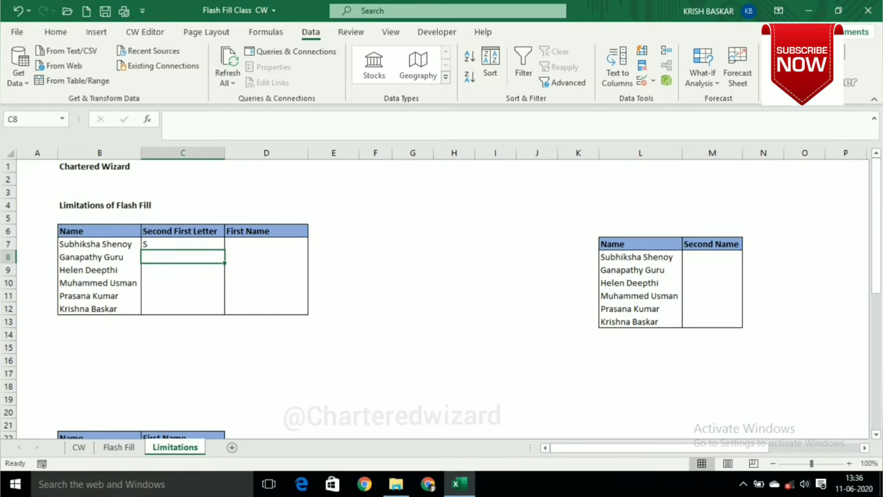
key(ctrl+e)
Change Helen's letter in C9 to D, then undo the change and its refill.
click(183, 270)
click(182, 256)
click(182, 270)
click(182, 256)
key(Down)
key(Down)
key(Down)
key(Down)
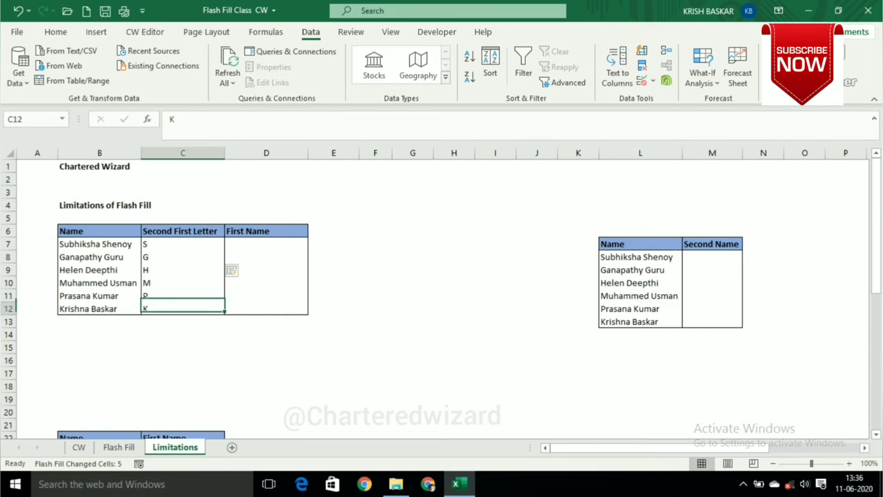
key(Up)
key(Up)
click(182, 270)
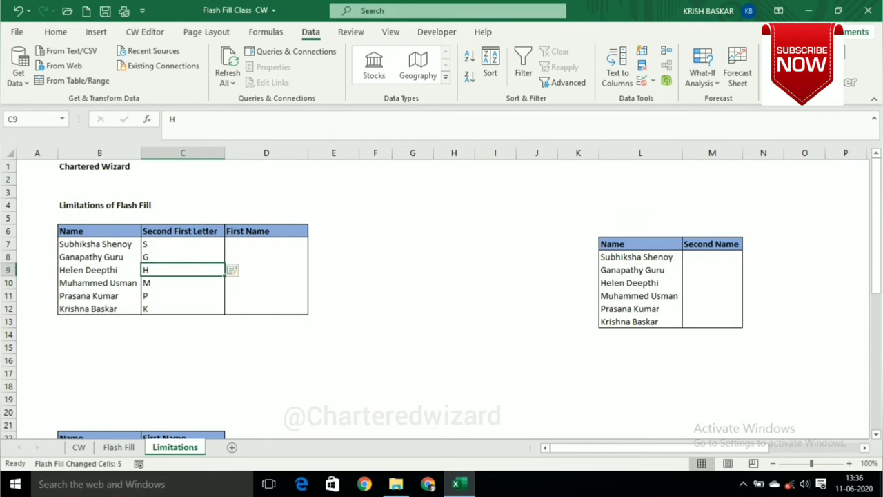
text(D)
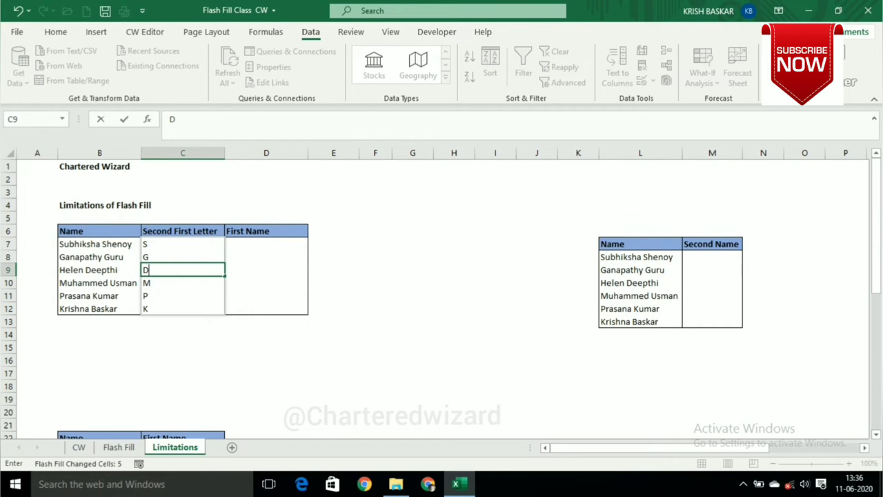
key(Return)
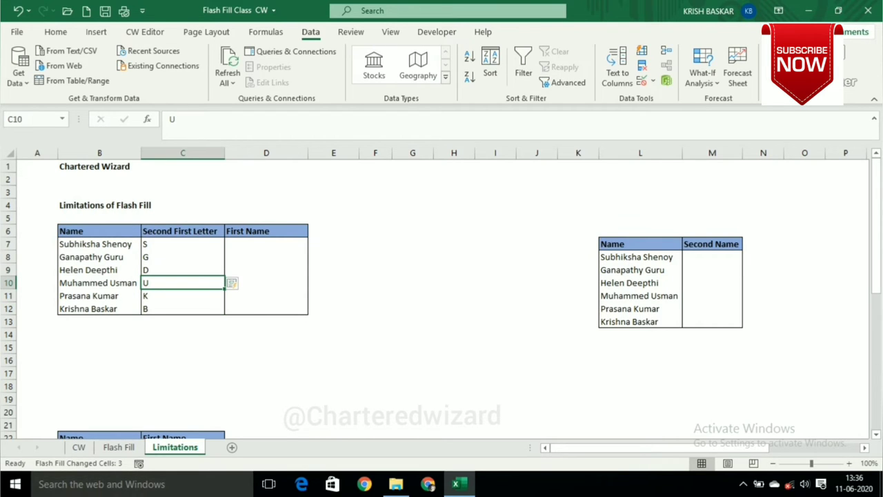
key(ctrl+z)
key(ctrl+z)
key(ctrl+z)
Review the restored letters S, G, H, M, P, K.
click(182, 244)
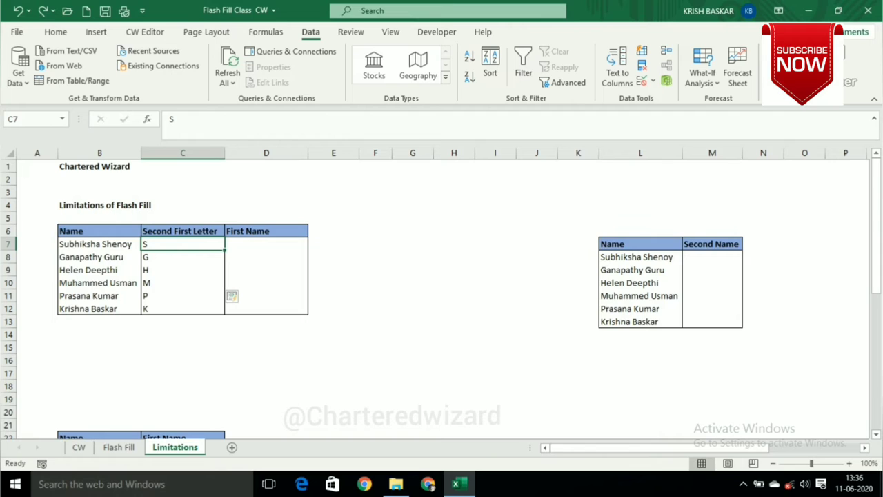
key(Down)
key(Down)
key(Down)
key(Up)
key(Down)
key(Down)
key(Up)
key(Up)
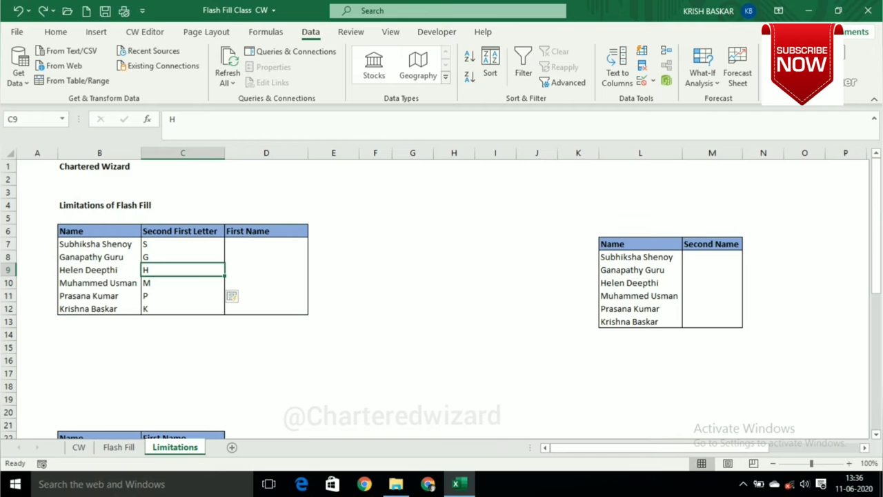
click(267, 243)
Enter Shenoy as the First Name example and Flash Fill the column.
text(Shenoy)
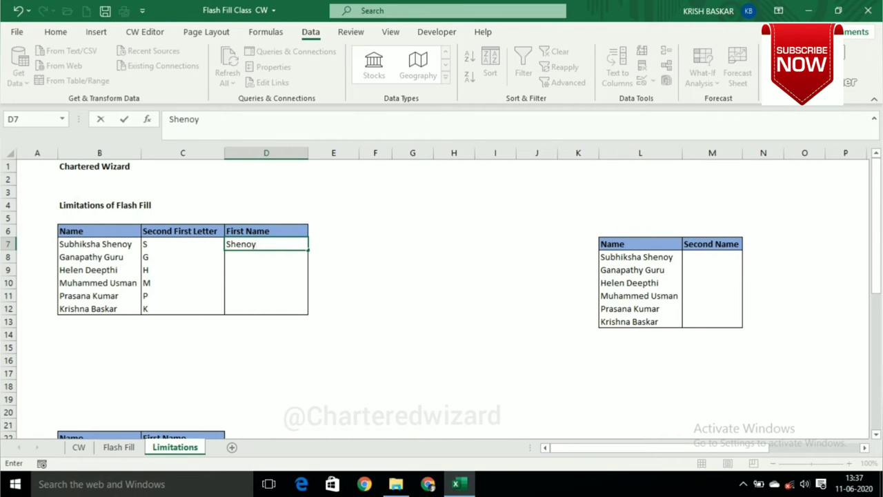
key(Return)
key(Up)
key(Up)
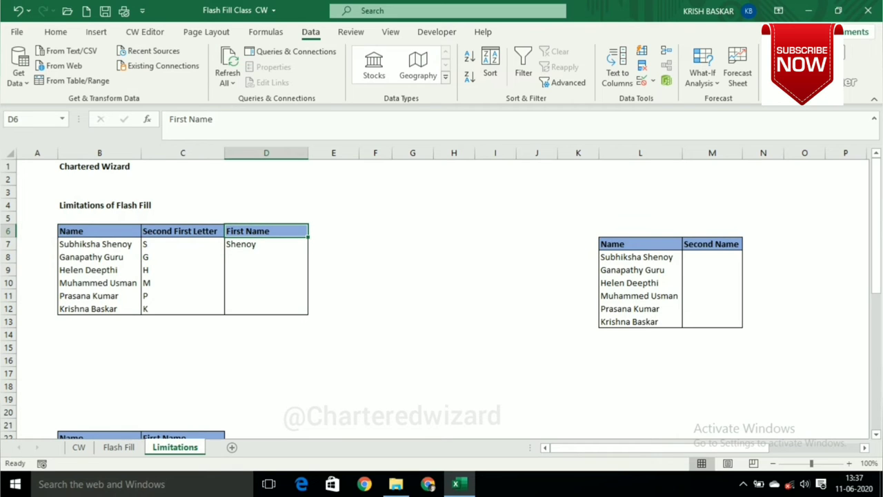
key(Down)
key(Down)
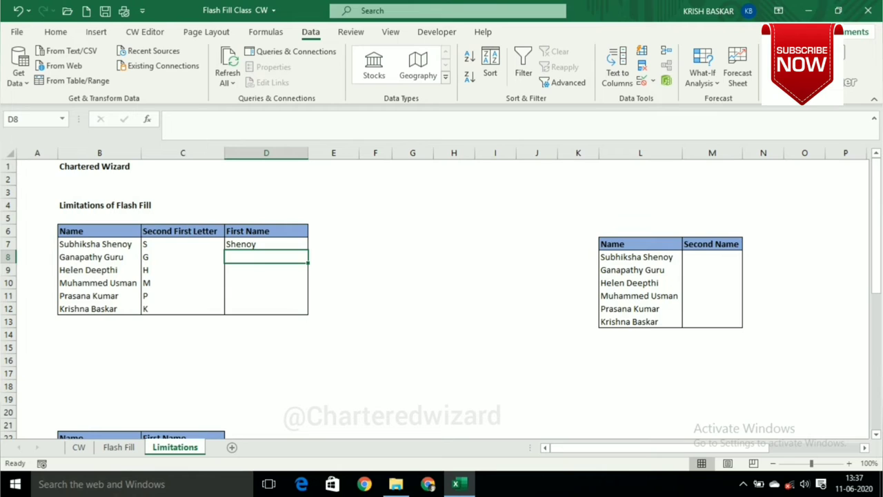
key(ctrl+e)
Inspect the garbled First Name results such as Heepthi and Msman.
click(267, 270)
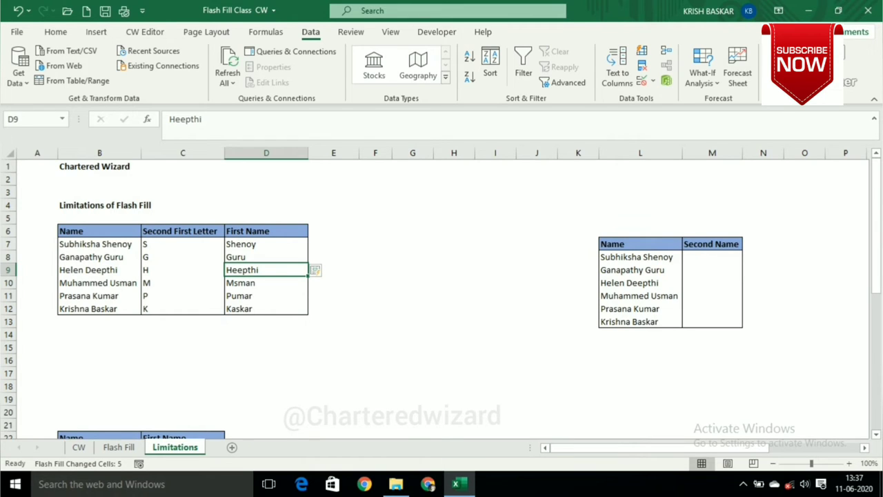
click(182, 270)
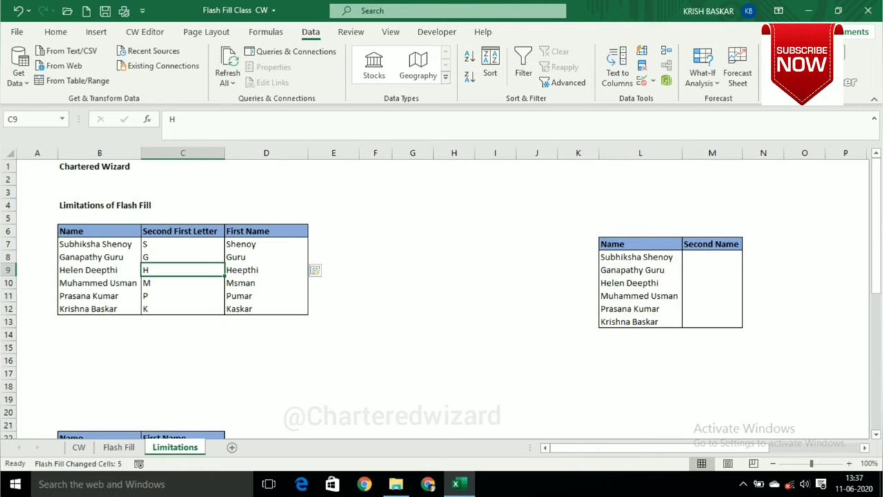
click(266, 269)
click(182, 270)
key(Right)
key(Left)
key(Left)
key(Left)
key(Right)
key(Right)
key(Down)
key(Left)
key(Right)
click(266, 283)
key(Down)
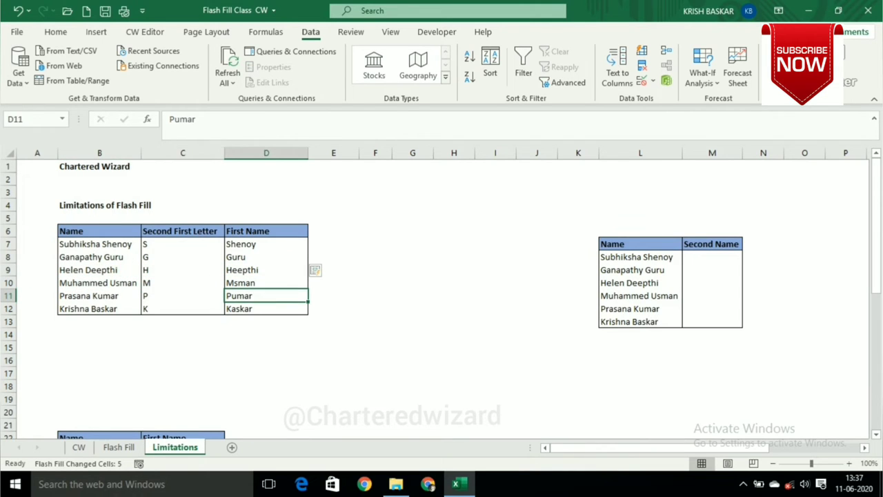
key(Left)
key(Right)
key(Down)
key(Left)
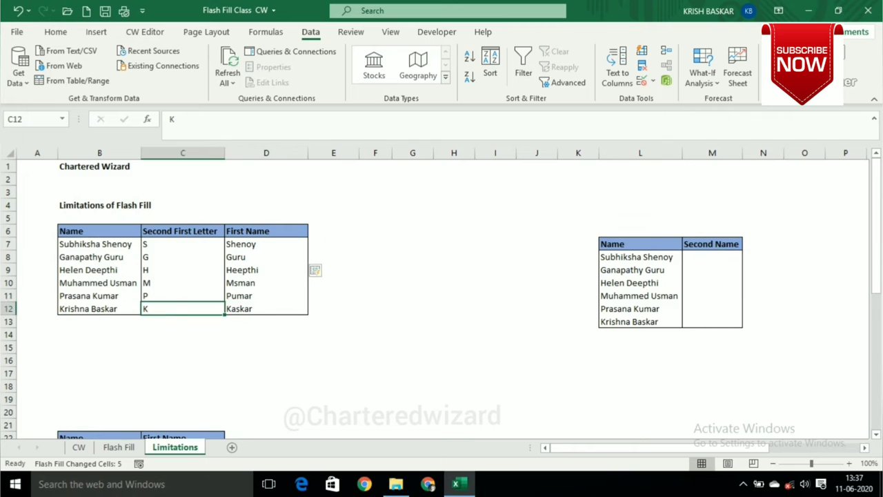
click(266, 309)
key(Up)
key(Up)
key(Left)
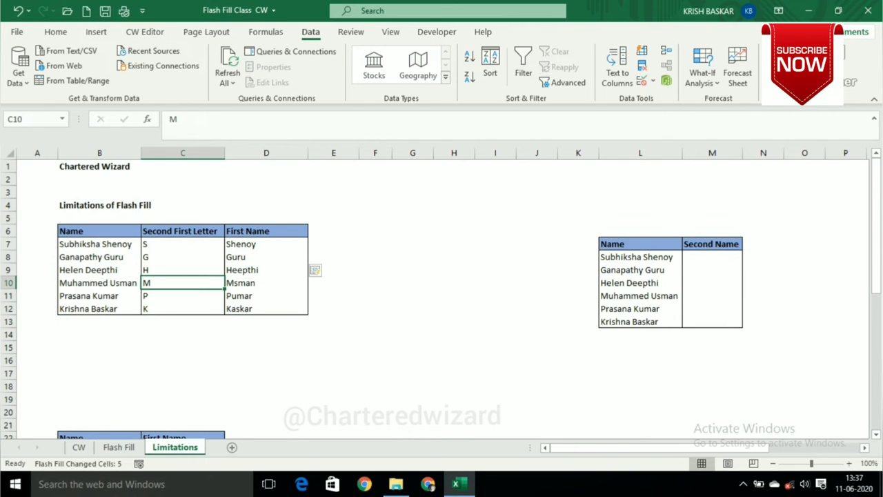
Clear the helper letters from the Second First Letter column.
key(Up)
key(Up)
key(Up)
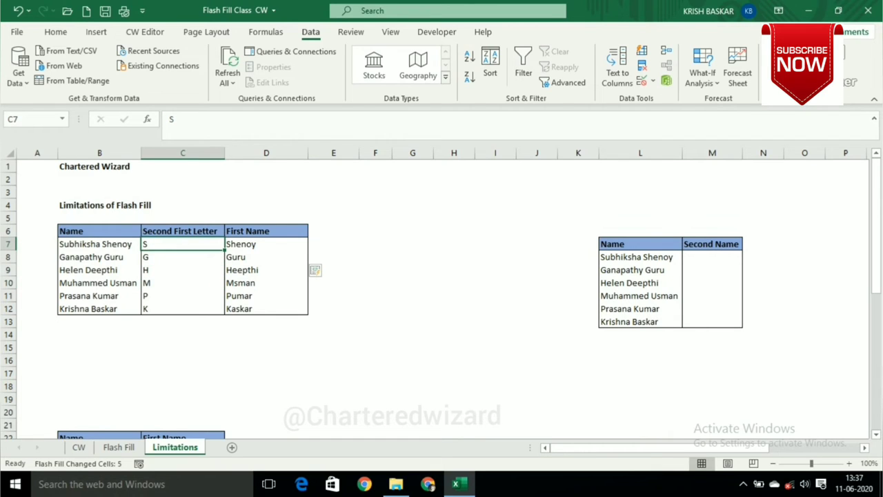
key(shift+Down)
key(shift+Down)
key(shift+Down)
key(shift+Down)
key(shift+Down)
key(Delete)
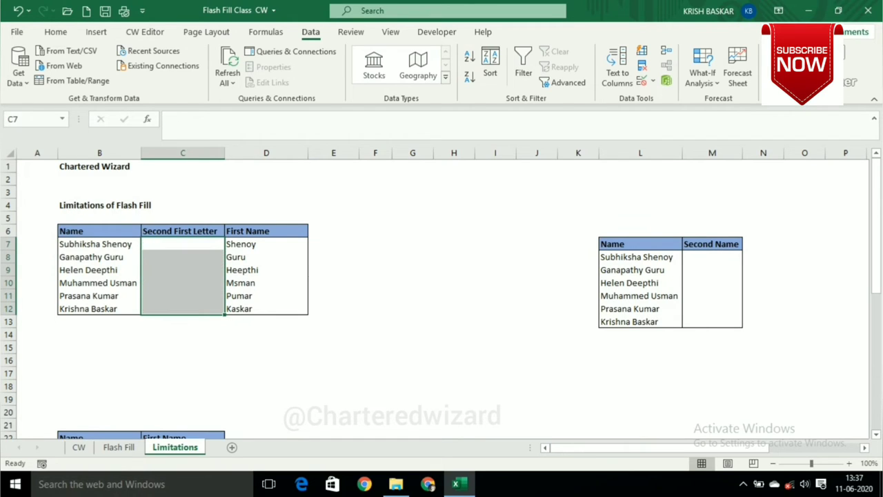
Clear the wrong First Name entries in D8:D12.
key(Right)
key(Down)
key(Down)
key(Down)
key(Up)
key(shift+Down)
key(Up)
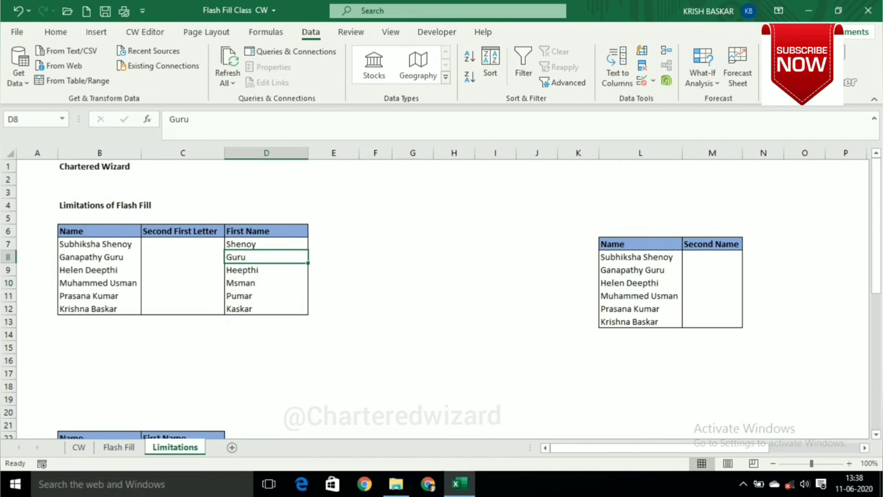
key(shift+Down)
key(shift+Down)
key(shift+Down)
key(shift+Down)
key(Delete)
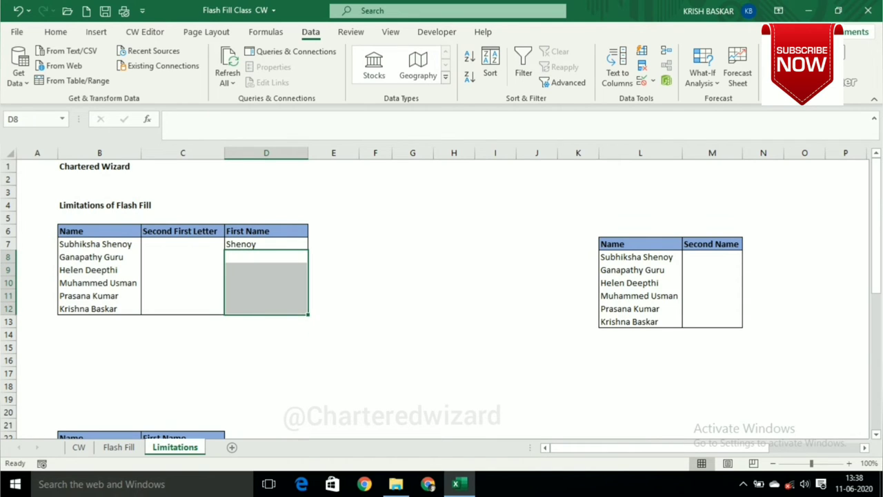
Flash Fill the surnames from D8 and review the corrected First Name column.
key(Up)
key(Down)
key(ctrl+e)
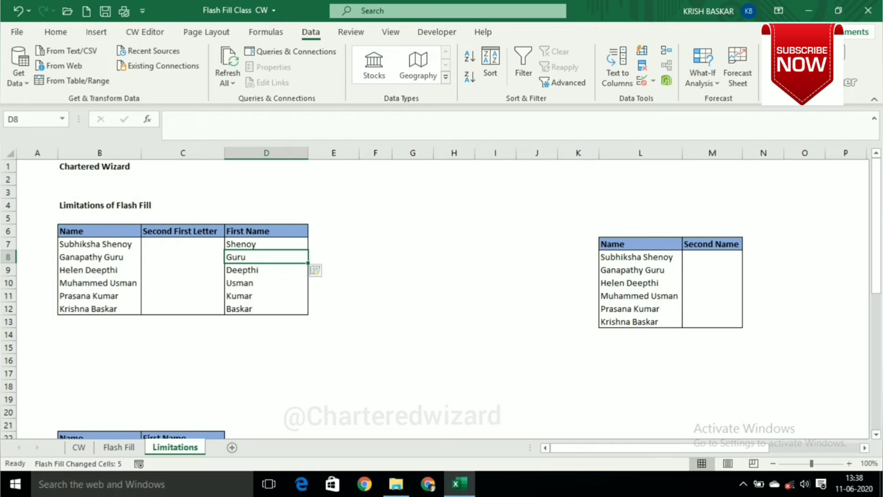
key(Down)
key(Left)
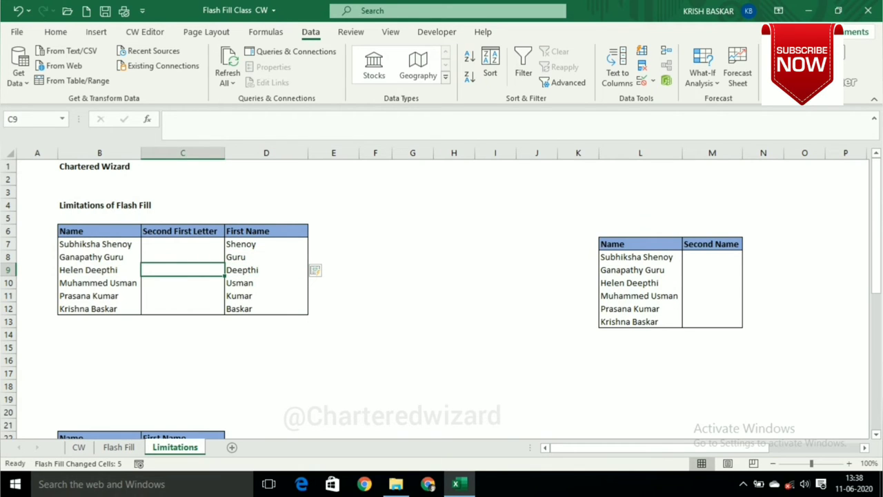
key(Up)
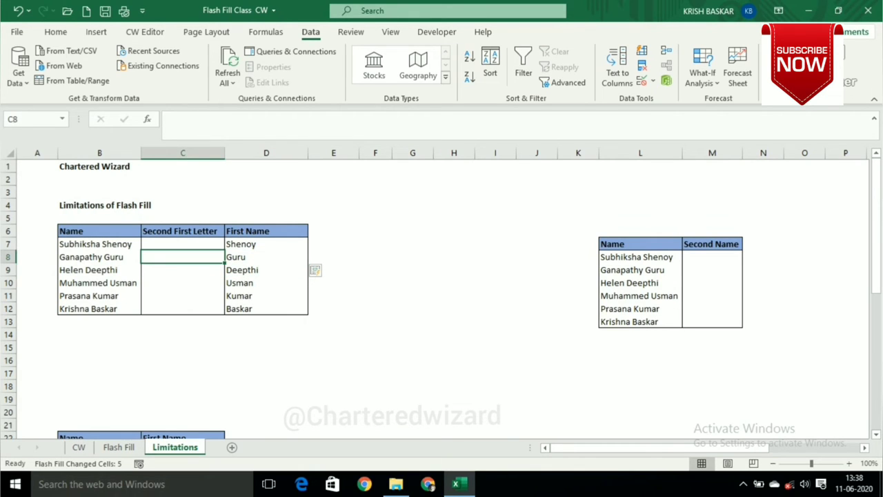
click(375, 257)
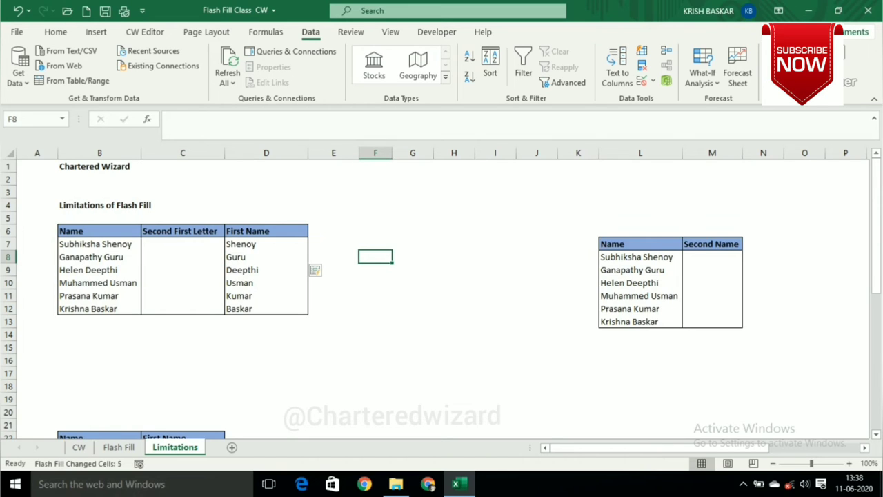
Enter the first surname example in M8 and Flash Fill the Second Name column.
click(333, 257)
click(334, 243)
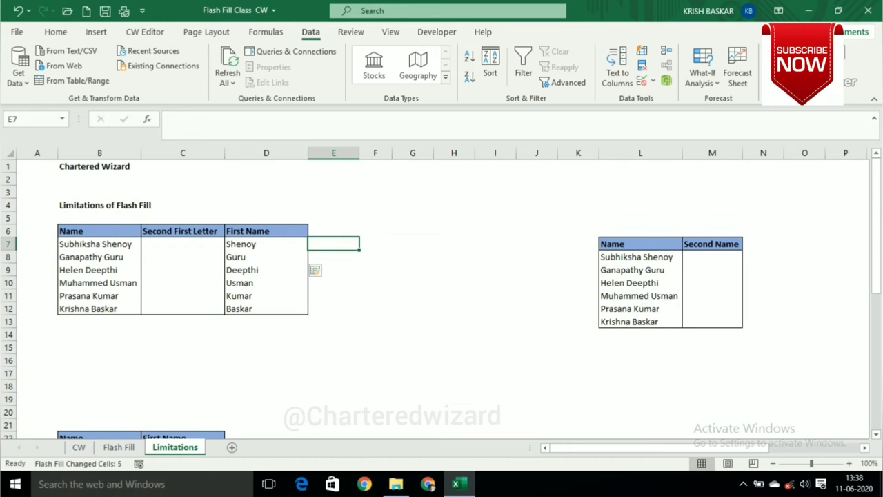
key(Right)
key(Right)
key(Right)
key(Right)
key(Right)
key(Right)
key(Right)
key(Right)
key(Down)
key(Right)
key(Right)
key(Right)
key(Left)
key(Left)
key(Left)
key(Left)
key(Down)
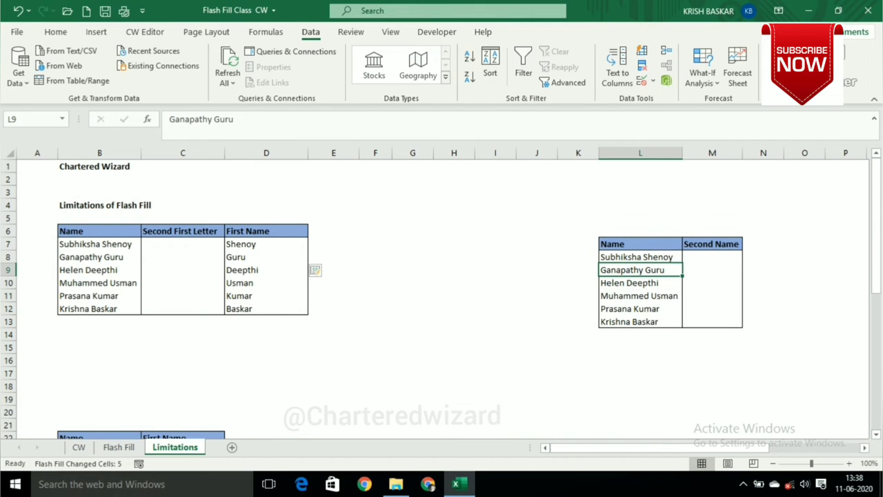
key(Down)
key(Down)
key(Down)
key(Down)
key(Down)
key(Up)
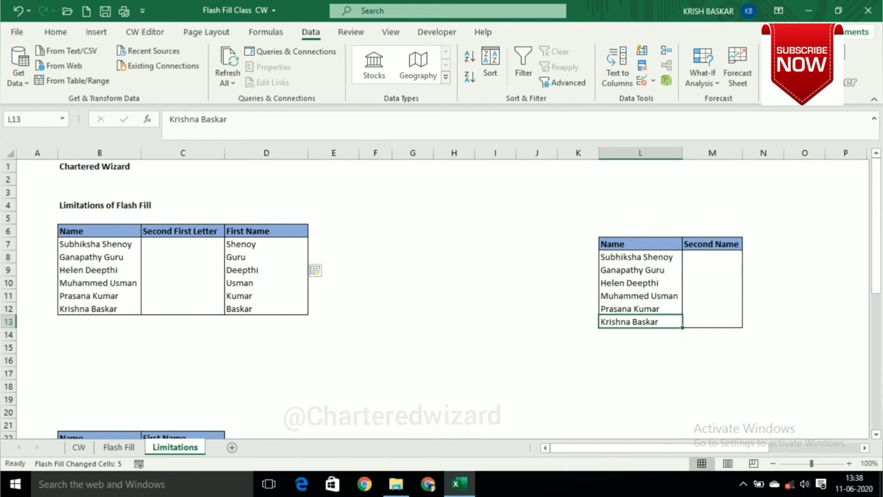
key(Up)
key(Up)
key(Up)
key(Up)
key(Up)
key(Right)
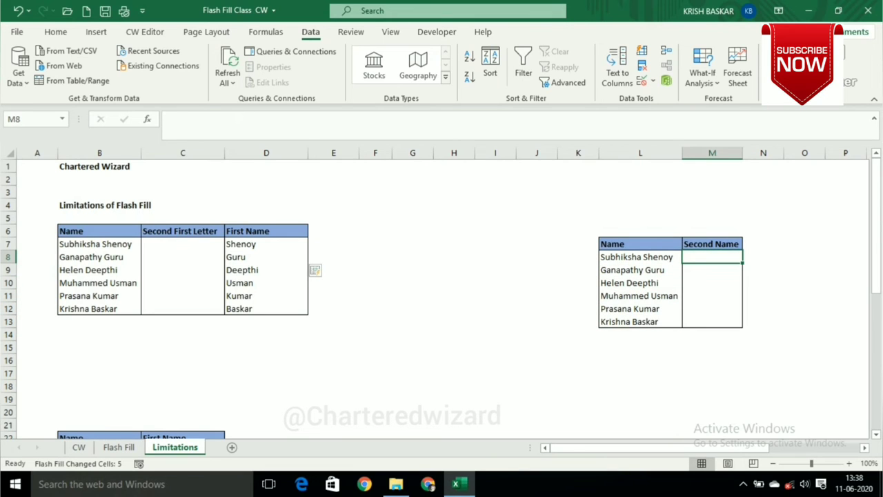
text(Shenoy)
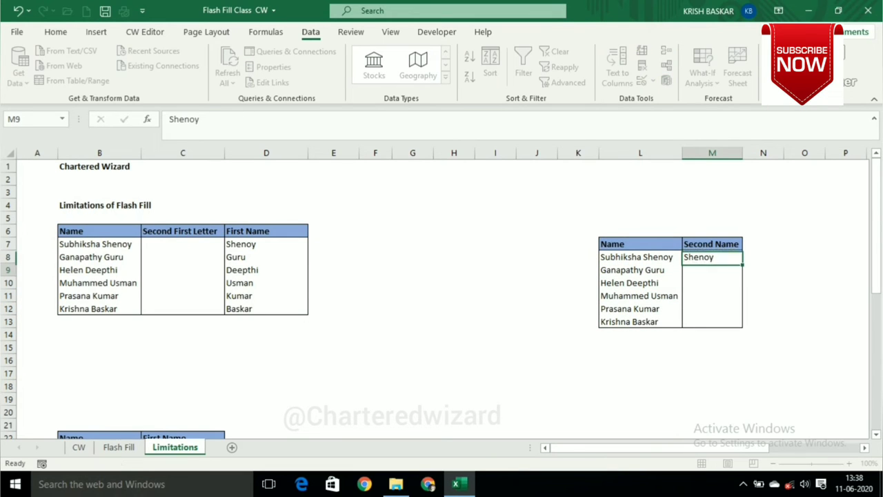
key(ctrl+Return)
key(ctrl+e)
Lengthen the last full name in L13 by appending 'an'.
key(Down)
key(Down)
key(Down)
key(Down)
key(Left)
key(F2)
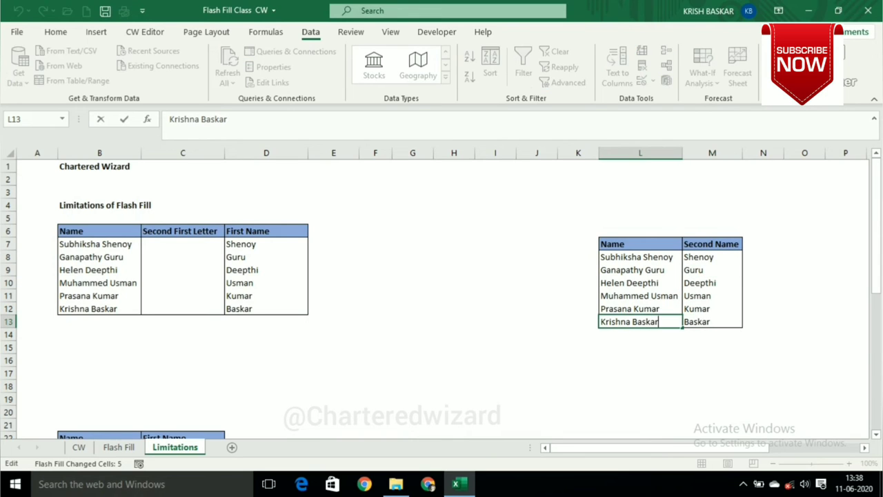
text(an)
key(Return)
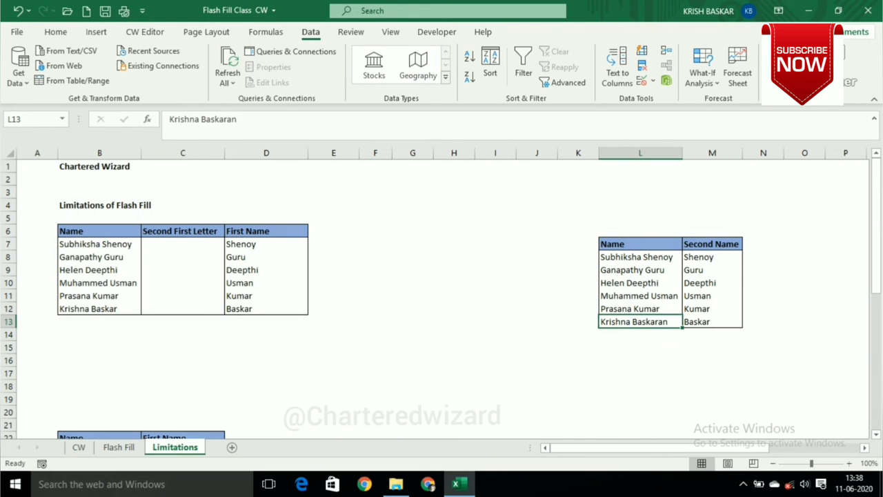
key(Up)
key(Right)
Review the now-stale flash-filled second names below the first example.
key(Left)
key(Right)
key(Up)
key(Up)
key(Up)
key(Up)
key(shift+Down)
key(shift+Down)
key(shift+Down)
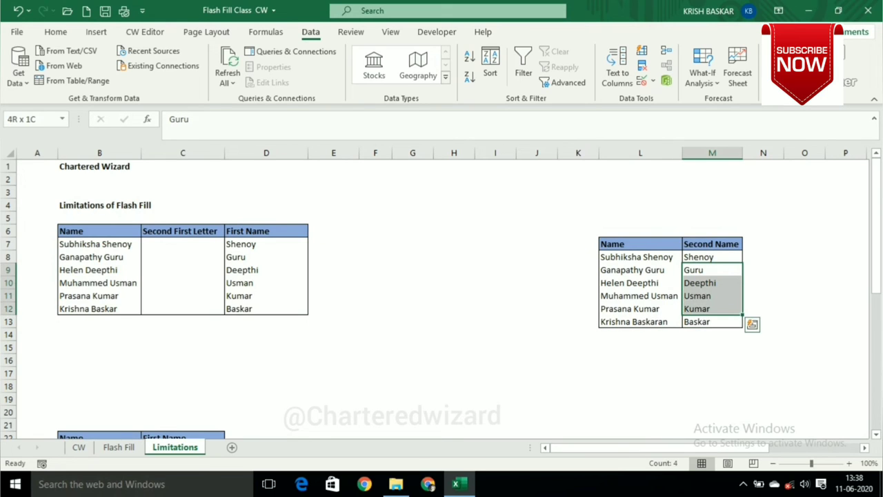
key(shift+Down)
key(Left)
key(Left)
key(Left)
key(Left)
key(Left)
key(Left)
key(Left)
key(Left)
key(Down)
key(Down)
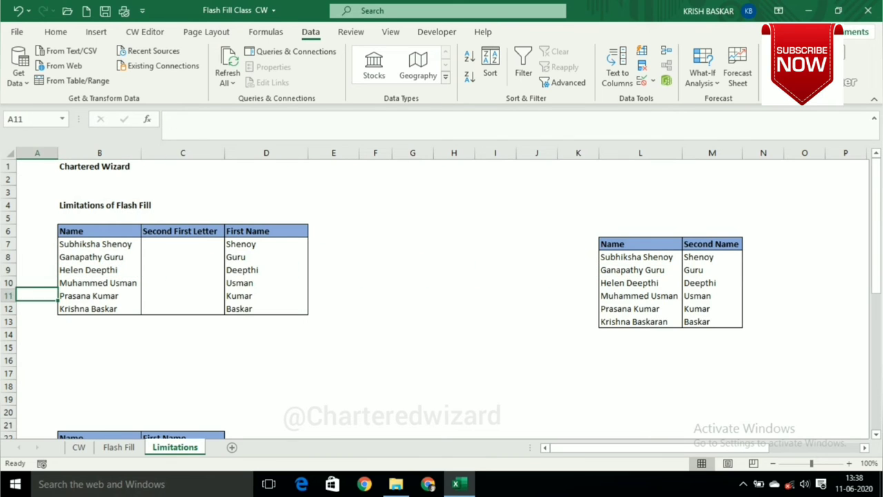
key(Down)
key(Down)
key(Down)
key(Up)
key(Up)
key(Up)
key(Up)
key(Up)
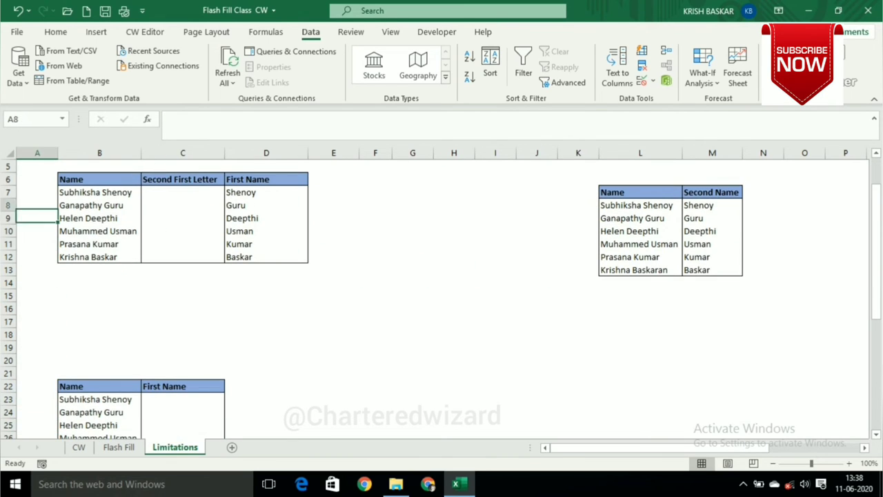
key(Up)
key(Up)
Clear M9:M13 and Flash Fill again so the lengthened surname appears.
key(Right)
key(Right)
key(Right)
key(Down)
key(Right)
key(Right)
key(Right)
key(Right)
key(Right)
key(Right)
key(Down)
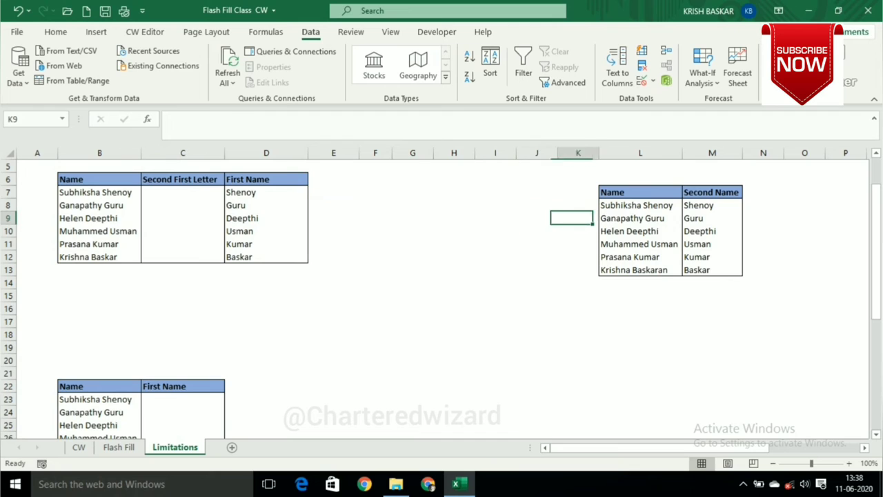
key(Right)
key(Right)
key(Right)
key(shift+Down)
key(shift+Down)
key(shift+Down)
key(shift+Down)
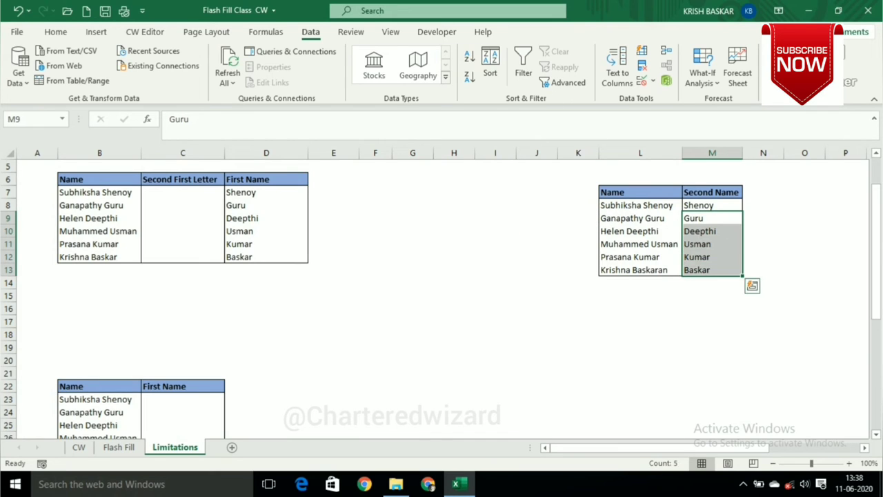
key(Delete)
key(Up)
key(Down)
key(ctrl+e)
key(Down)
key(Down)
key(Down)
key(Down)
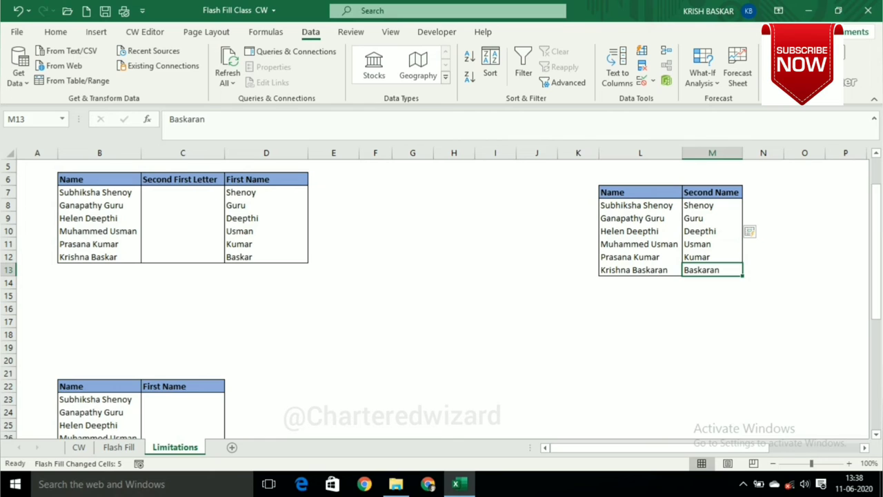
key(Left)
scroll(441, 297, down, 2)
click(40, 428)
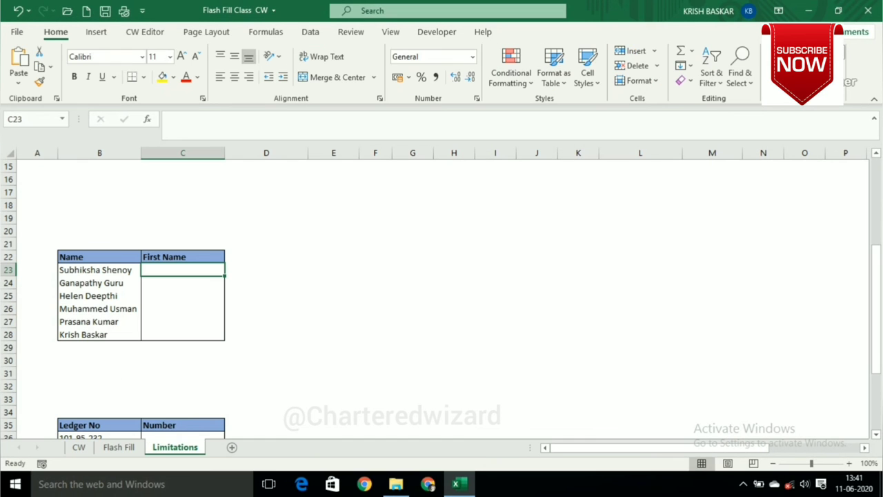
Enter the first surname example in C23 and Flash Fill the lower table's First Name column.
text(Shenoy)
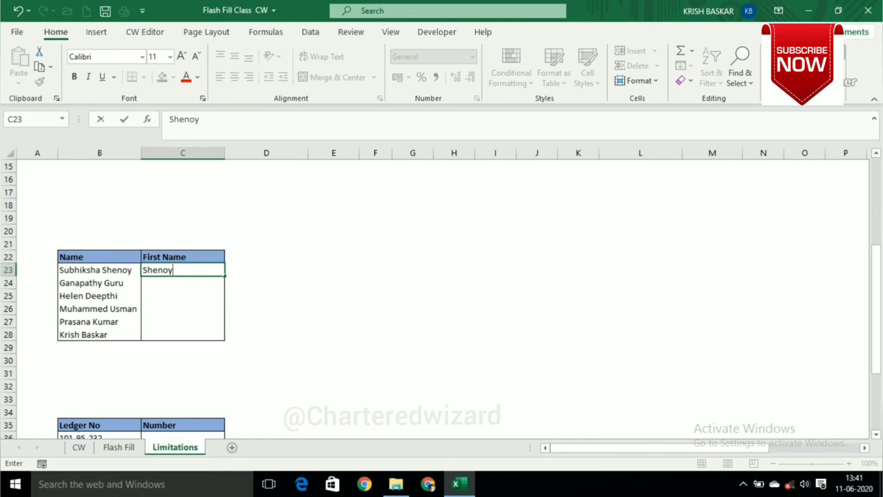
key(Return)
key(ctrl+e)
Insert a new row 26 with a new person's full name and Flash Fill their surname.
key(Down)
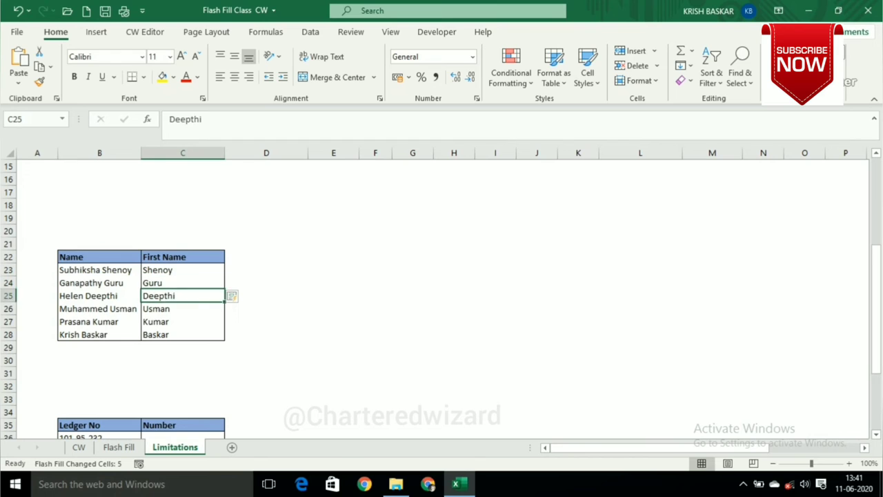
key(Down)
key(Left)
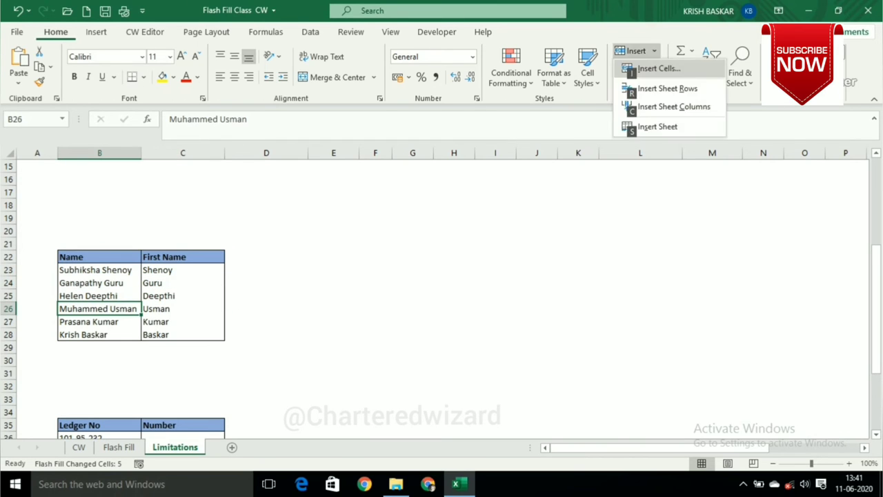
key(alt+h)
key(i)
key(r)
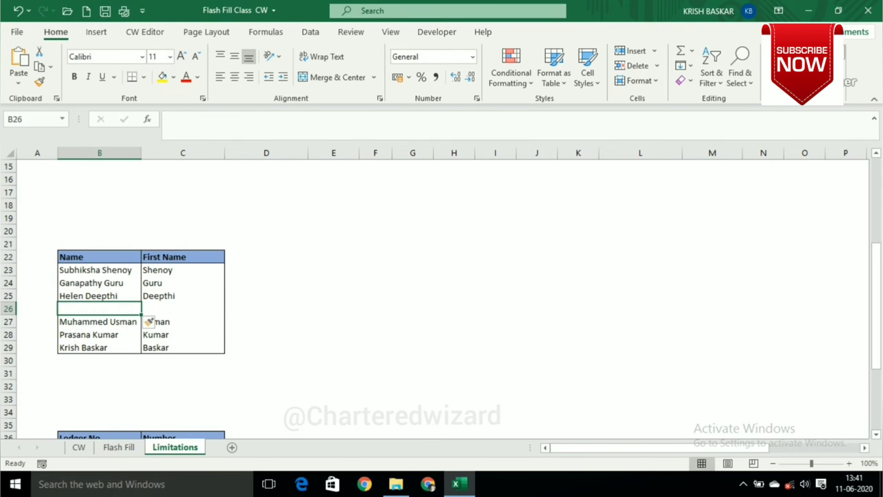
text(Yuvaraj Babu)
key(ctrl+Return)
click(182, 308)
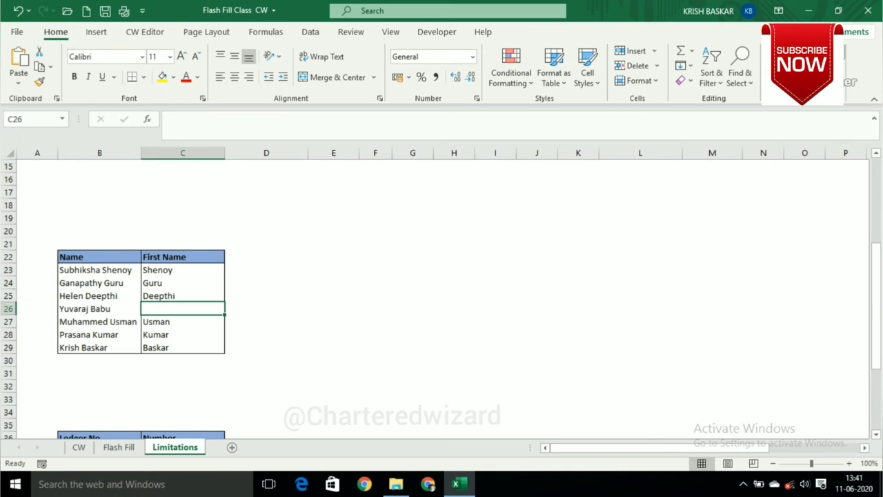
key(ctrl+e)
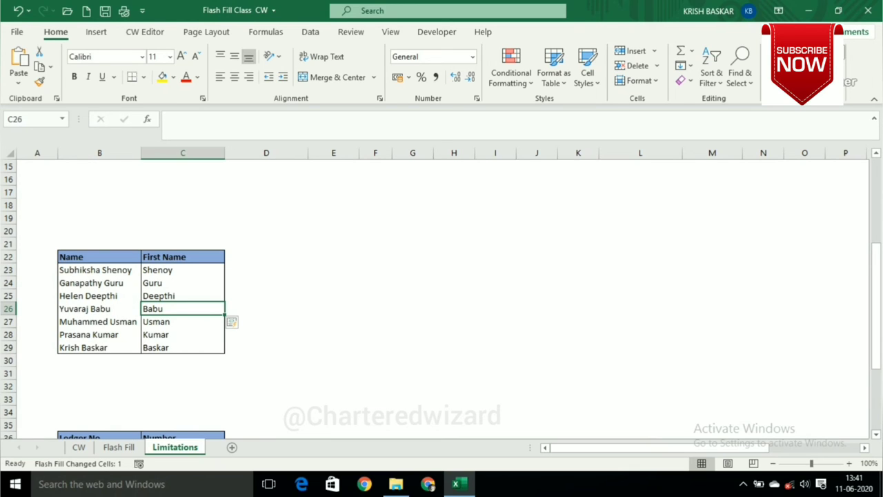
Check the next First Name entry and bring the Ledger No table into view.
click(182, 322)
key(Down)
key(Down)
key(Down)
key(Down)
key(Down)
key(Down)
key(Down)
key(Down)
key(Down)
key(Up)
key(Up)
key(Up)
key(Up)
key(Up)
key(Up)
key(Down)
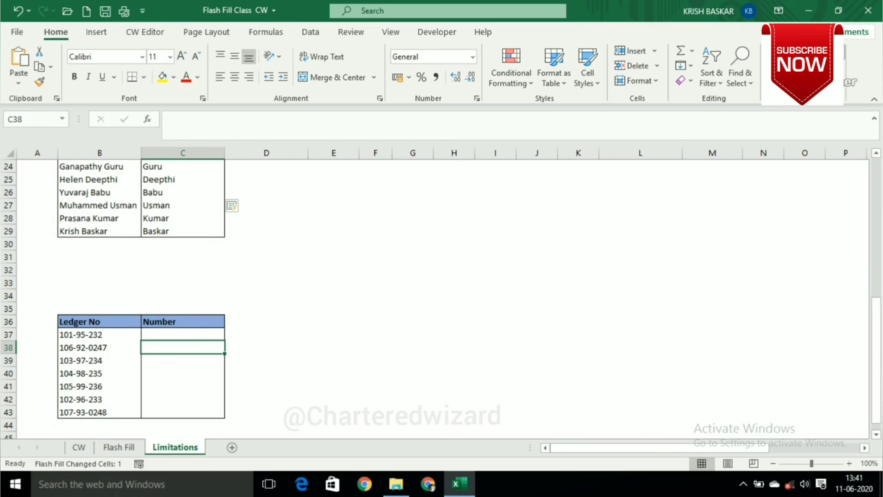
Inspect ledger numbers 101-95-232, 106-92-0247 and 103-97-234 beside the empty Number column.
key(Down)
key(Up)
key(Up)
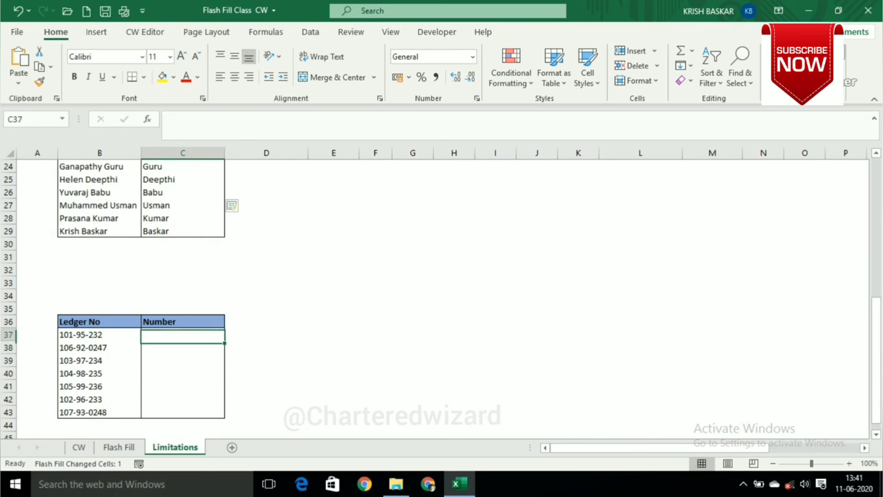
key(Down)
key(Up)
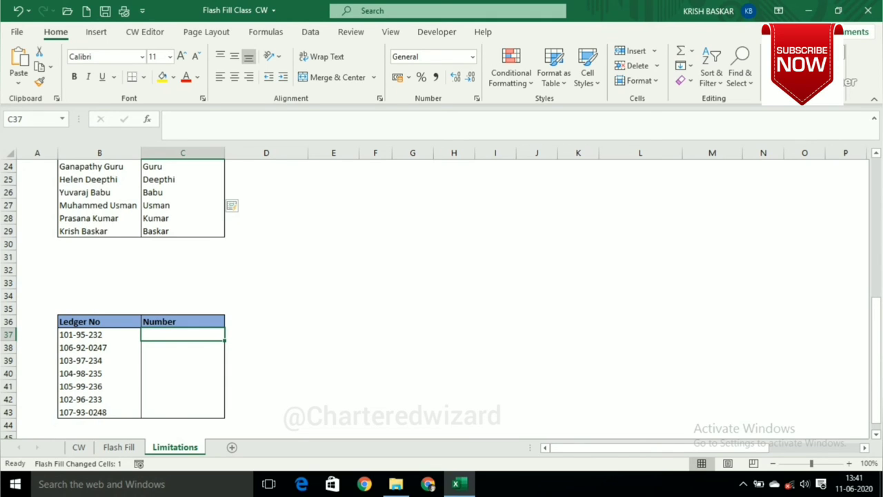
click(99, 334)
click(99, 347)
click(99, 360)
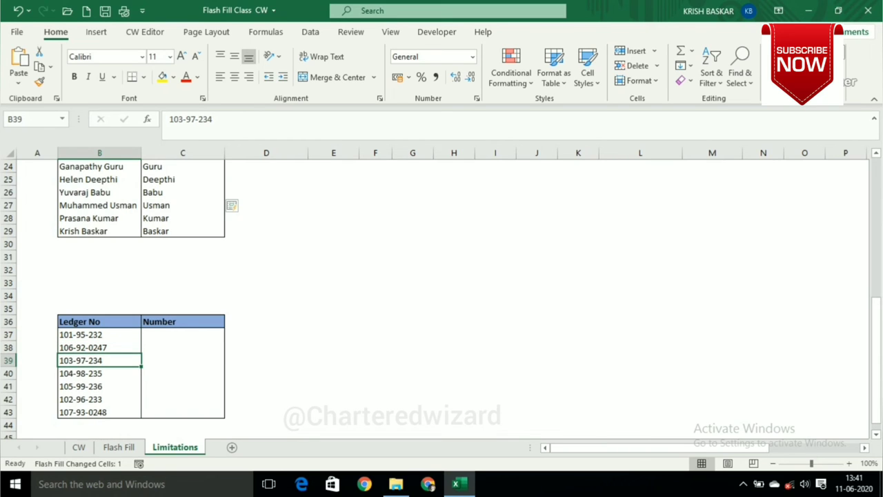
Enter 23 in C37 and Flash Fill C38:C43, which wrongly yields 2 for longer numbers.
click(182, 334)
text(23)
key(Return)
key(ctrl+e)
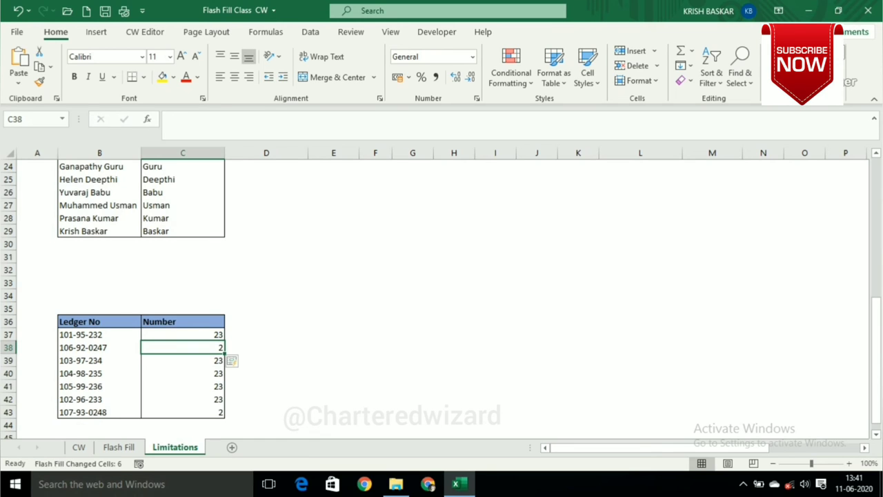
key(Down)
key(Up)
key(Down)
key(Down)
key(Down)
key(Down)
key(Down)
key(Down)
key(Up)
key(Up)
key(Up)
key(Up)
key(Up)
key(Up)
click(80, 334)
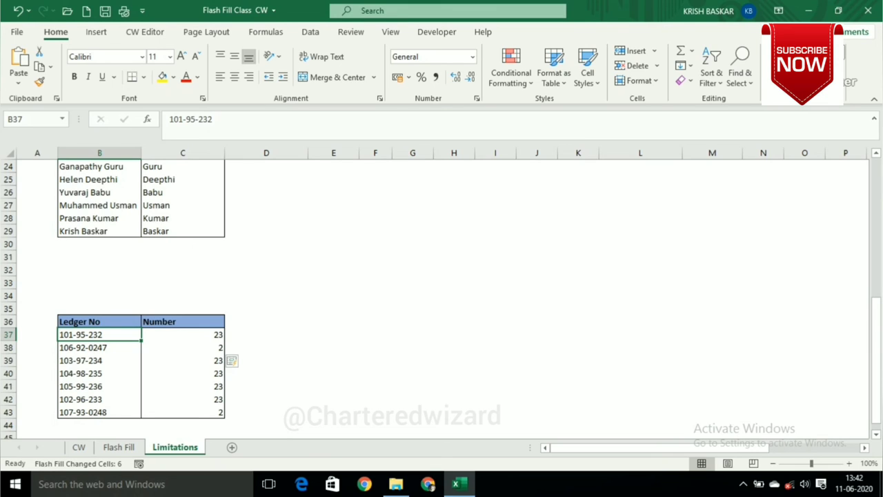
click(265, 334)
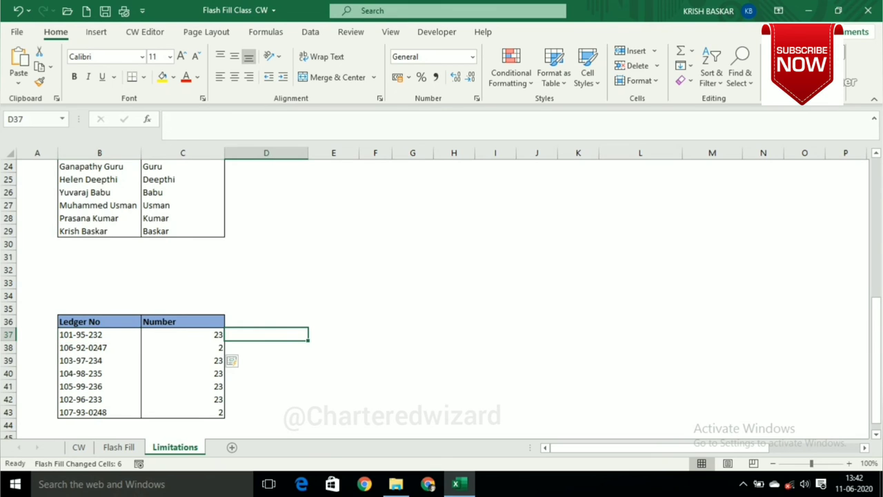
Enter =RIGHT(B37,3) in D37 to extract the ledger number's last three digits.
text(=)
key(Left)
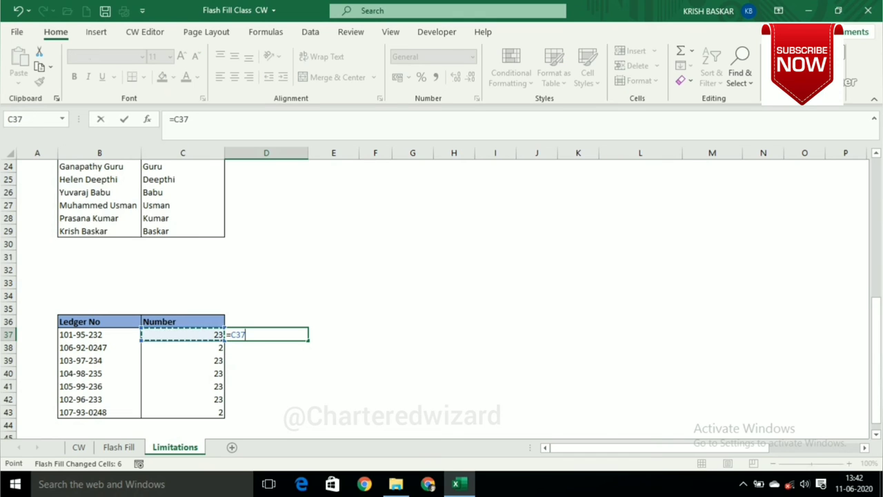
key(Left)
key(BackSpace)
key(BackSpace)
key(BackSpace)
text(D)
key(BackSpace)
text(Le)
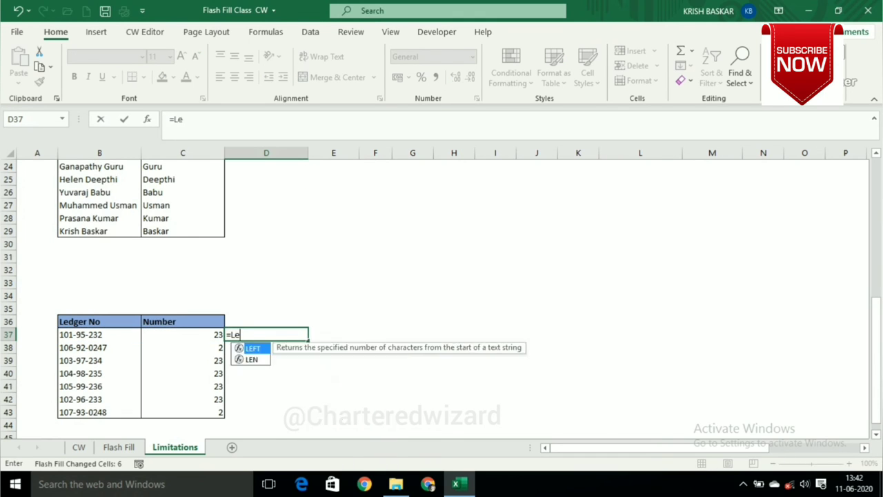
text(f)
key(BackSpace)
key(BackSpace)
key(BackSpace)
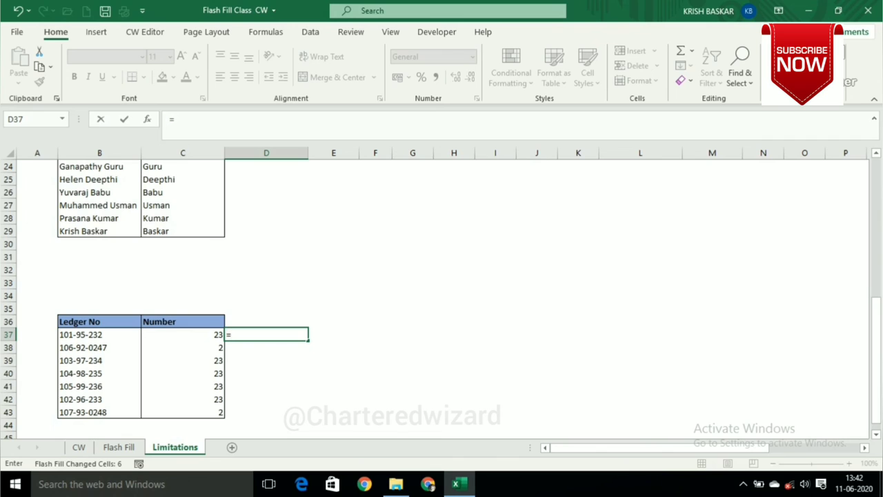
text(Right()
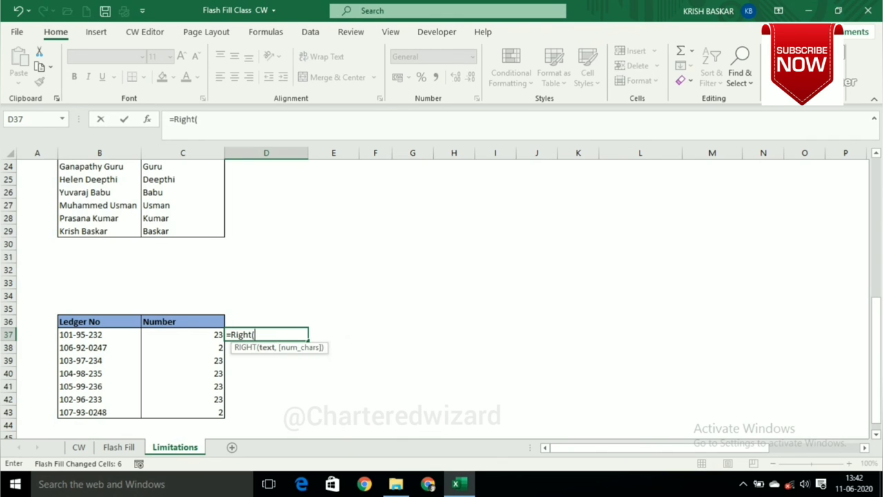
key(Left)
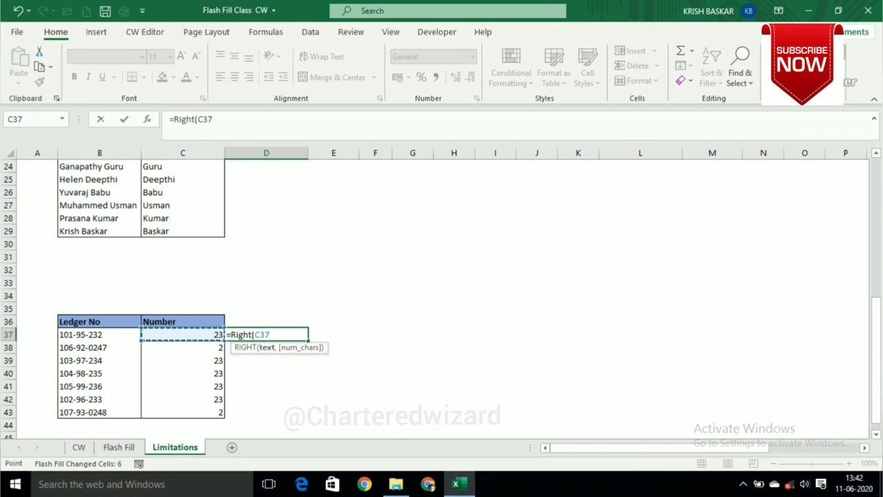
key(Left)
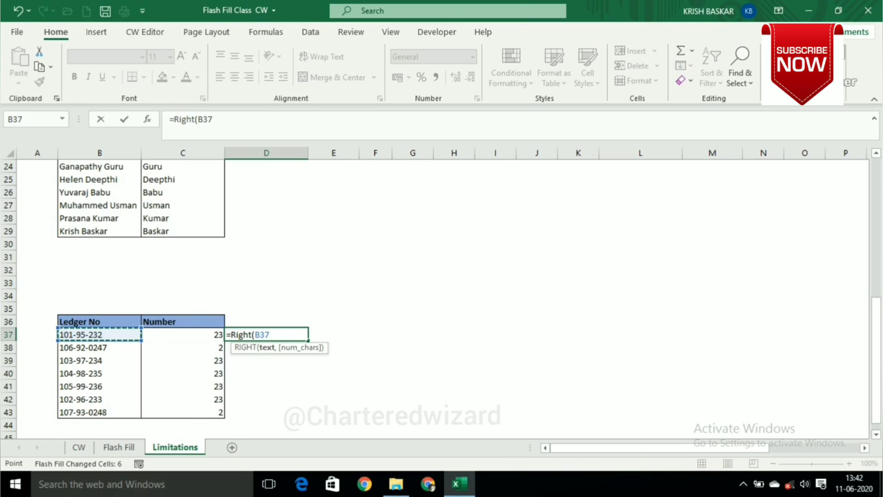
text(,)
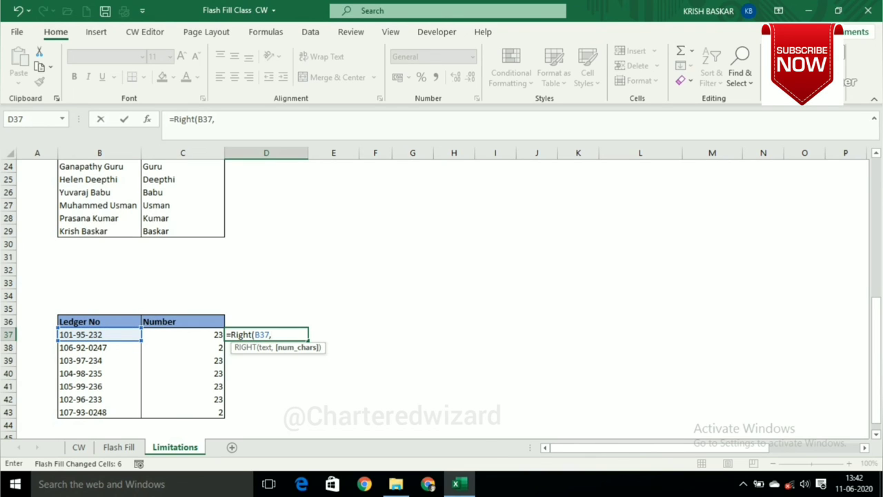
text(3)
text())
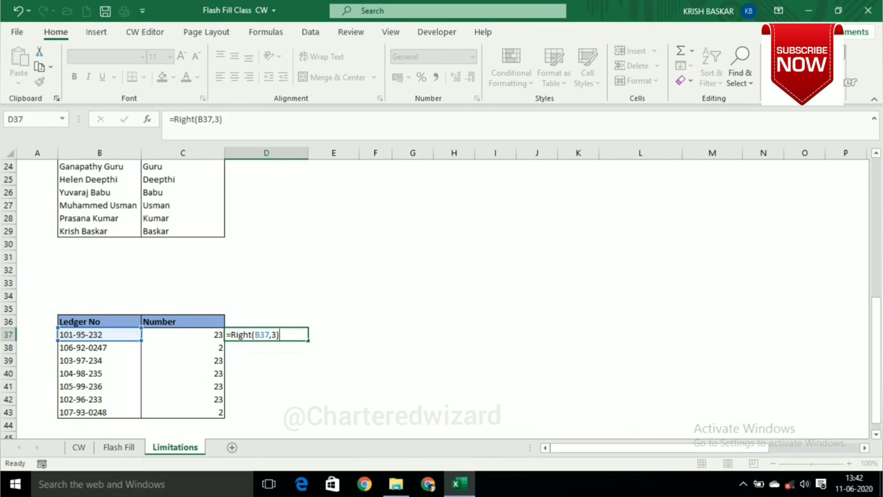
key(Return)
Fill the RIGHT formula down to D43 and check results like 232 and 247.
click(266, 334)
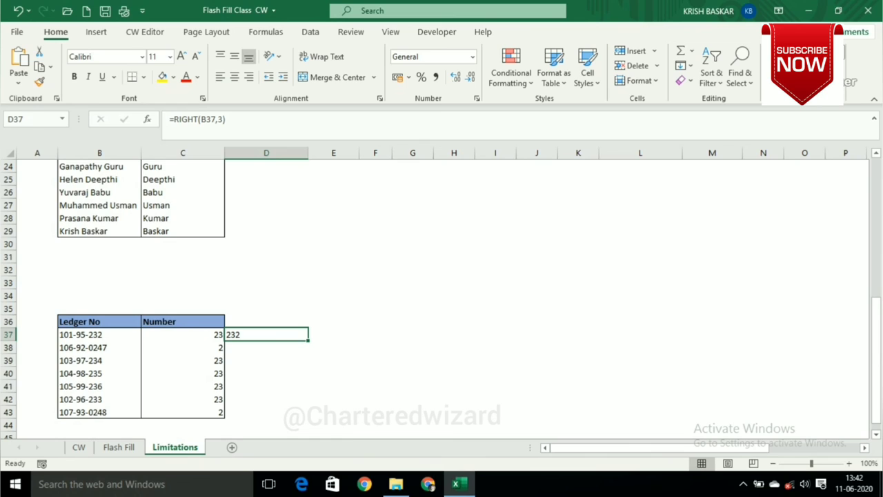
drag(308, 340, 308, 417)
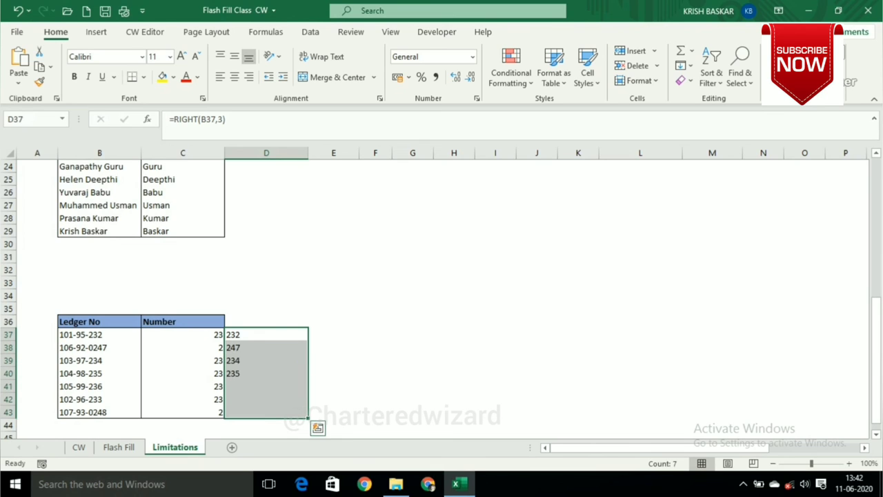
click(267, 360)
click(266, 333)
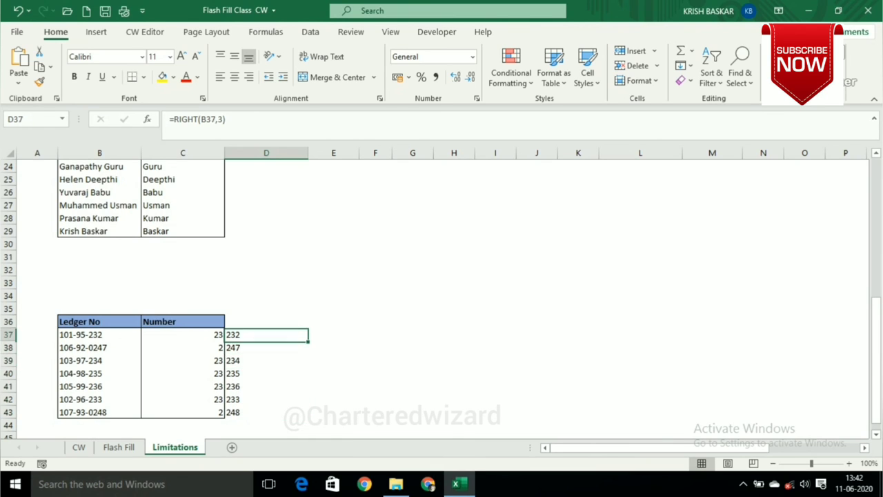
click(266, 347)
click(266, 334)
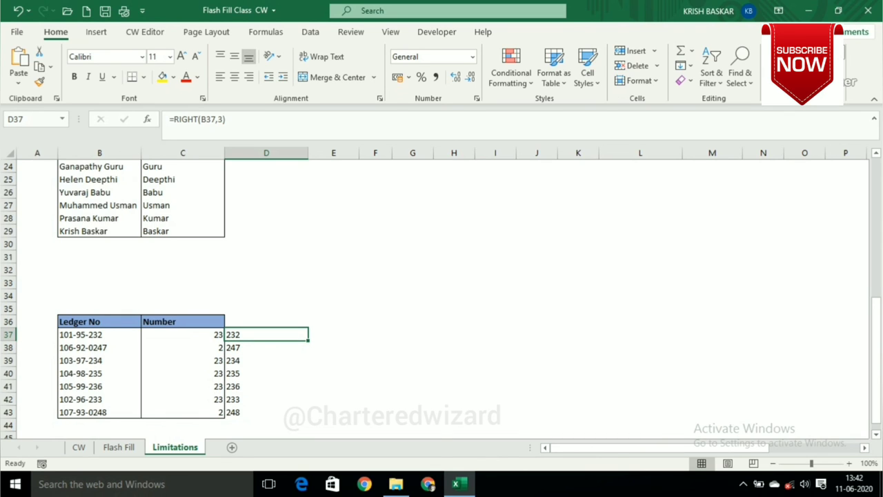
key(Up)
key(Up)
key(Up)
Add notes 'Flash Fill?????' in G31 and 'Base data' in G33.
key(Up)
key(Right)
key(Right)
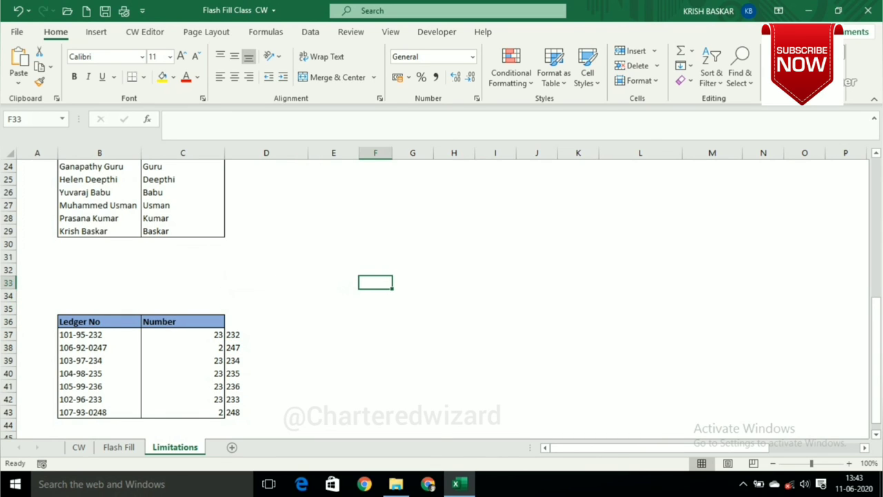
key(Up)
key(Down)
key(Up)
key(Right)
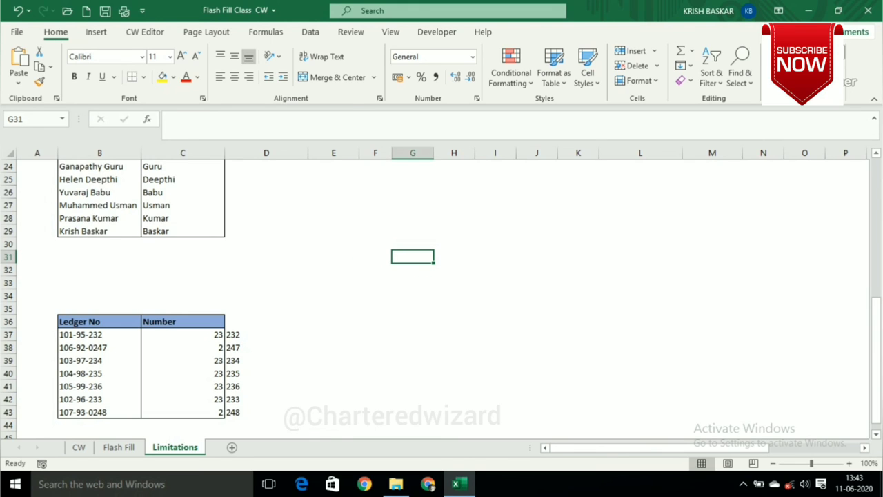
text(Flash Fill)
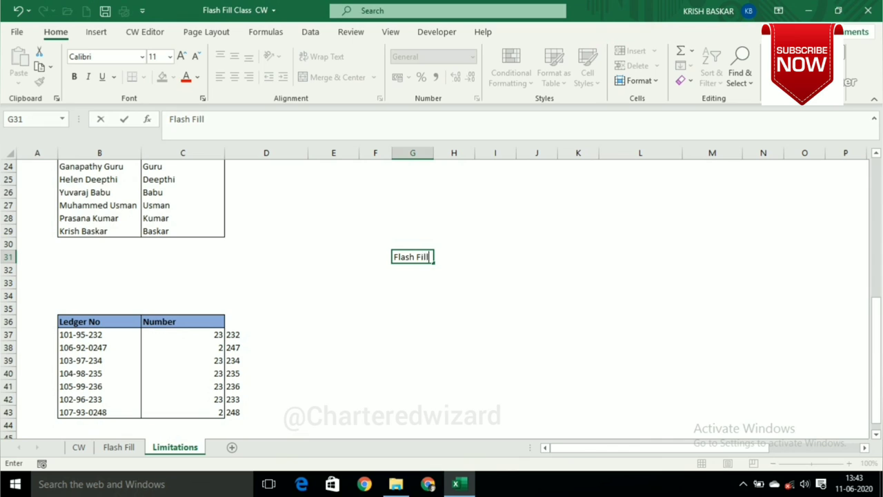
text(?????)
key(Return)
key(Up)
key(Down)
key(Down)
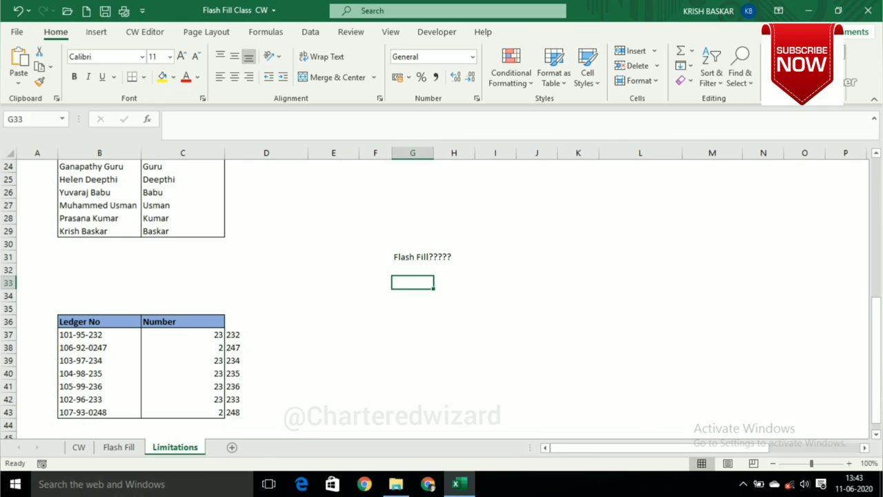
text(Base data)
key(Return)
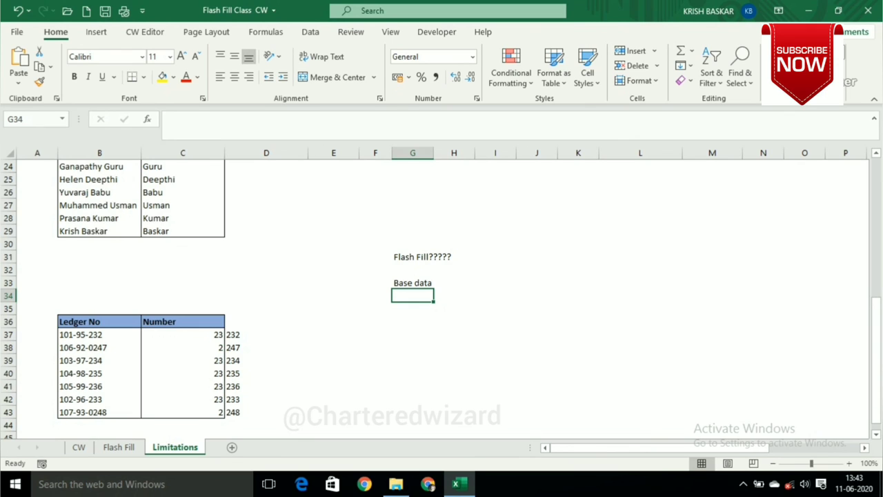
Point out the longer ledger numbers and their wrong Flash Fill value 2 in C38 and C43.
click(100, 347)
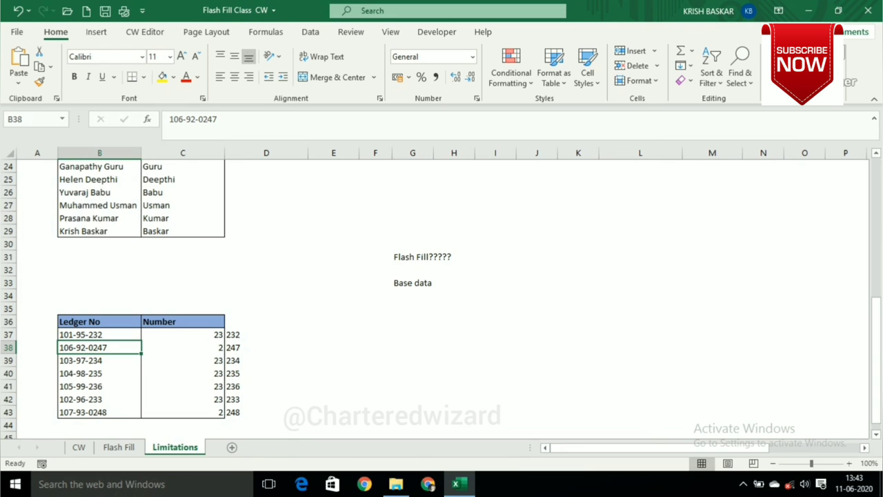
click(98, 411)
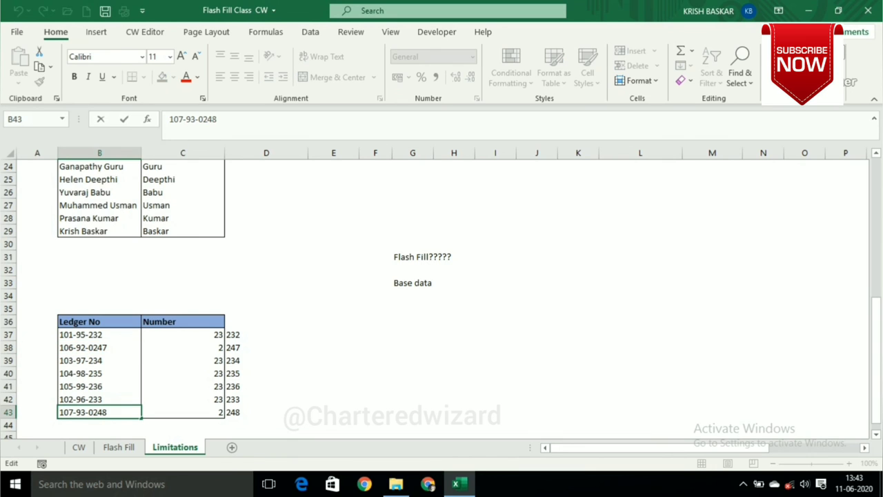
click(182, 412)
click(182, 347)
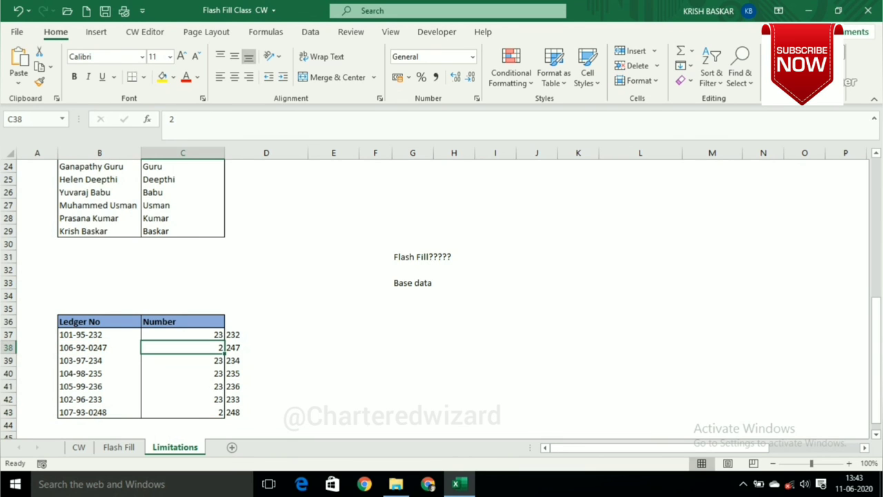
click(413, 283)
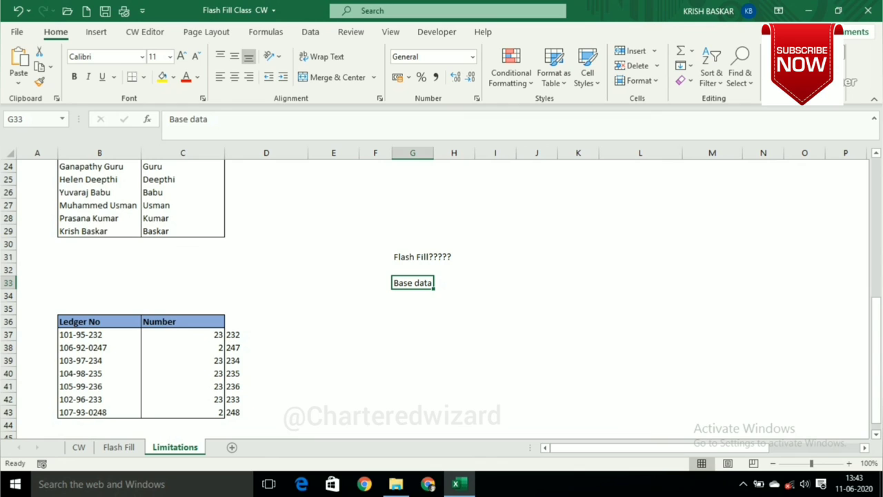
click(412, 296)
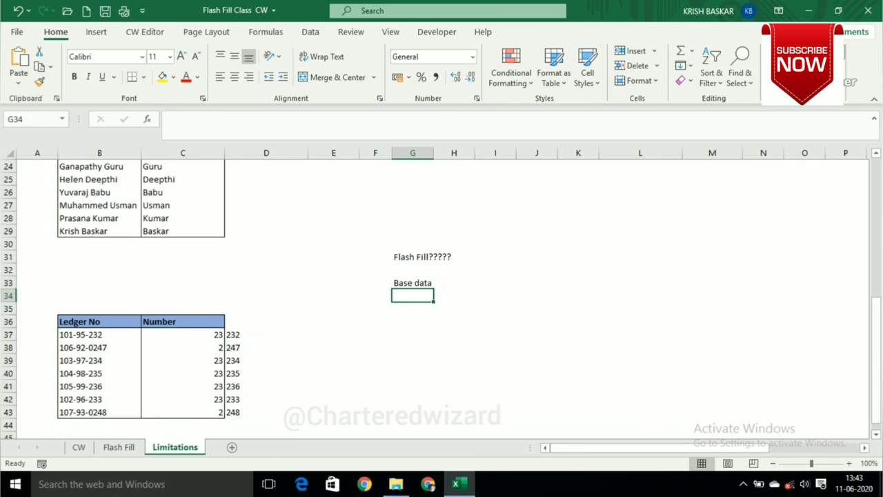